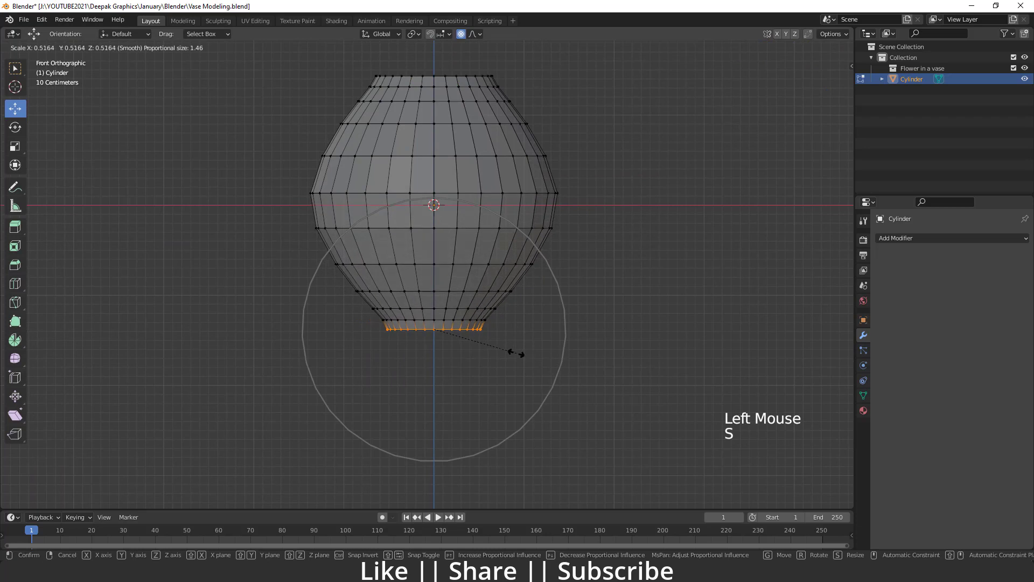
Step: Narrow the vase's bottom edge ring to about 0.56 of its size using a proportional editing size of 1.21
{"action": "scroll", "coordinate": [517, 354], "scroll_direction": "down", "scroll_amount": 2}
{"action": "scroll", "coordinate": [517, 354], "scroll_direction": "up", "scroll_amount": 2}
{"action": "scroll", "coordinate": [517, 360], "scroll_direction": "up", "scroll_amount": 1}
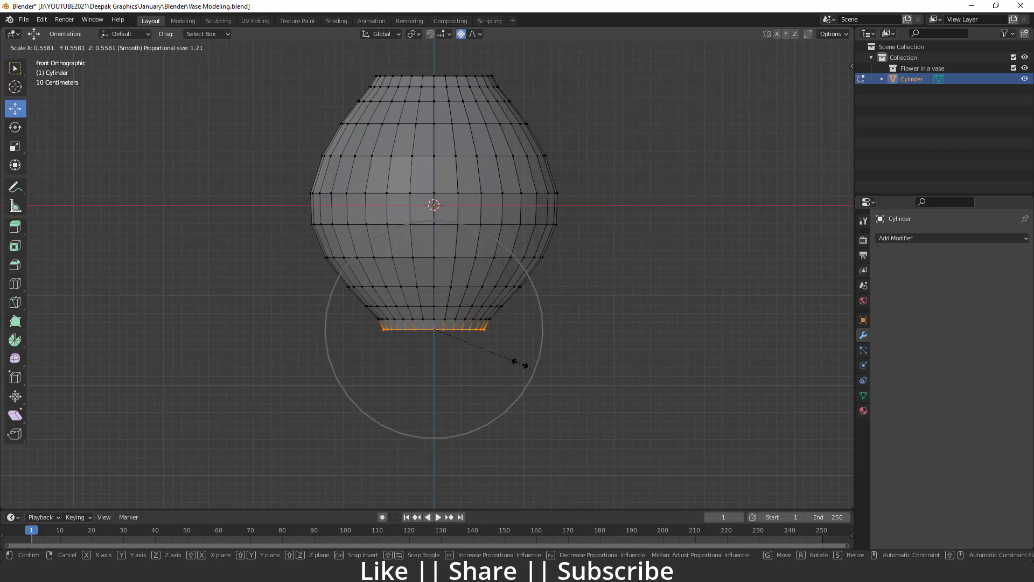
{"action": "left_click", "coordinate": [519, 363]}
Step: Scale the vase's top vertex ring to about 0.94 with a proportional editing size of 1.33
{"action": "left_click_drag", "start_coordinate": [334, 54], "coordinate": [543, 79]}
{"action": "key", "text": "s"}
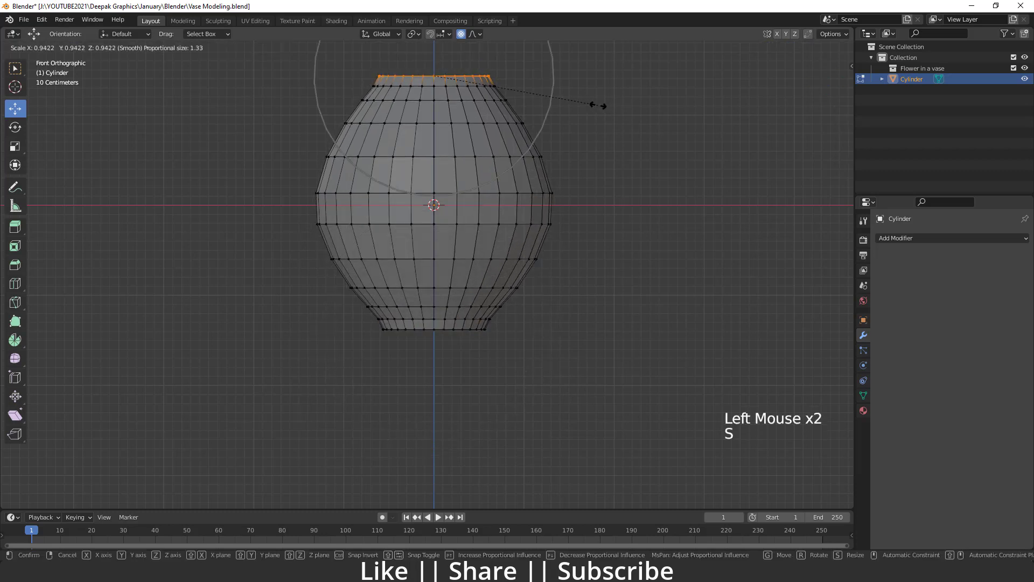
{"action": "left_click", "coordinate": [598, 106]}
{"action": "left_click", "coordinate": [573, 231]}
Step: Return the vase to Object Mode and turn off the X-ray display
{"action": "key", "text": "Tab"}
{"action": "scroll", "coordinate": [612, 273], "scroll_direction": "down", "scroll_amount": 5}
{"action": "middle_click_drag", "start_coordinate": [612, 272], "coordinate": [566, 295]}
{"action": "left_click", "coordinate": [789, 47]}
{"action": "middle_click_drag", "start_coordinate": [430, 270], "coordinate": [463, 278]}
{"action": "scroll", "coordinate": [446, 241], "scroll_direction": "up", "scroll_amount": 4}
{"action": "middle_click_drag", "start_coordinate": [446, 240], "coordinate": [449, 275], "text": "shift"}
{"action": "middle_click_drag", "start_coordinate": [449, 275], "coordinate": [450, 293]}
Step: In front view, add a Decimate modifier to the vase, set to Un-Subdivide with 1 iteration
{"action": "key", "text": "grave"}
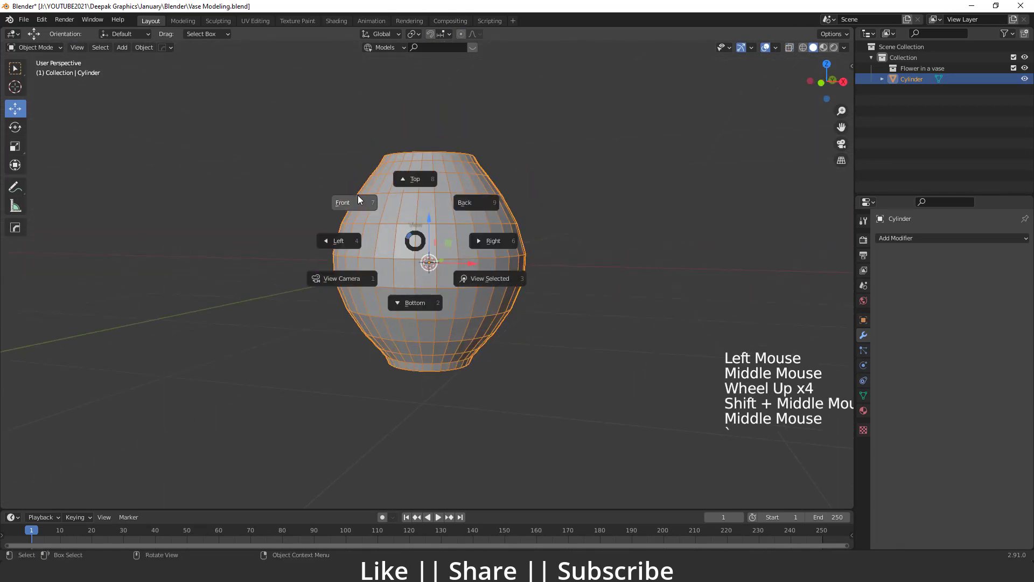
{"action": "left_click", "coordinate": [926, 238]}
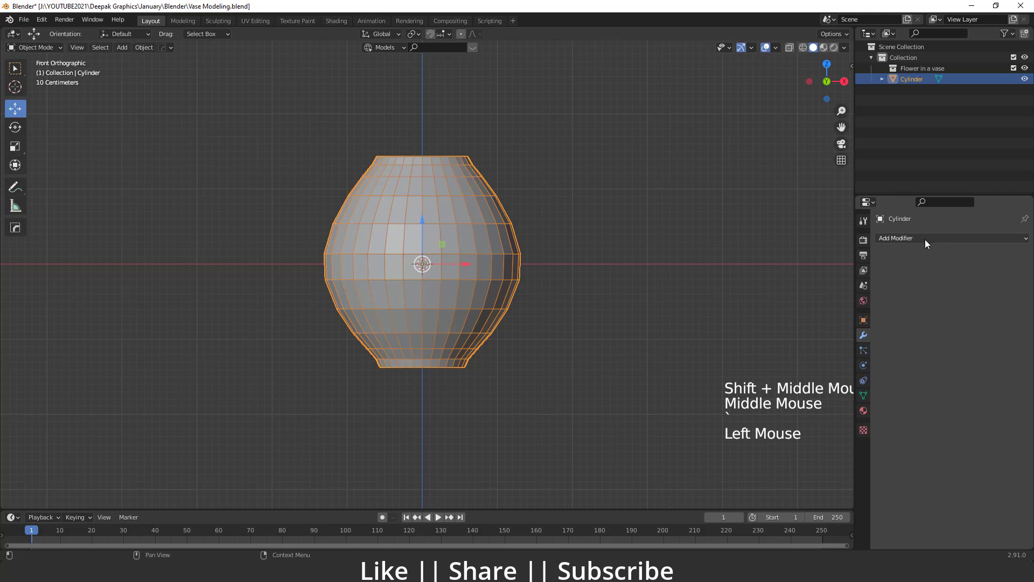
{"action": "left_click", "coordinate": [813, 315]}
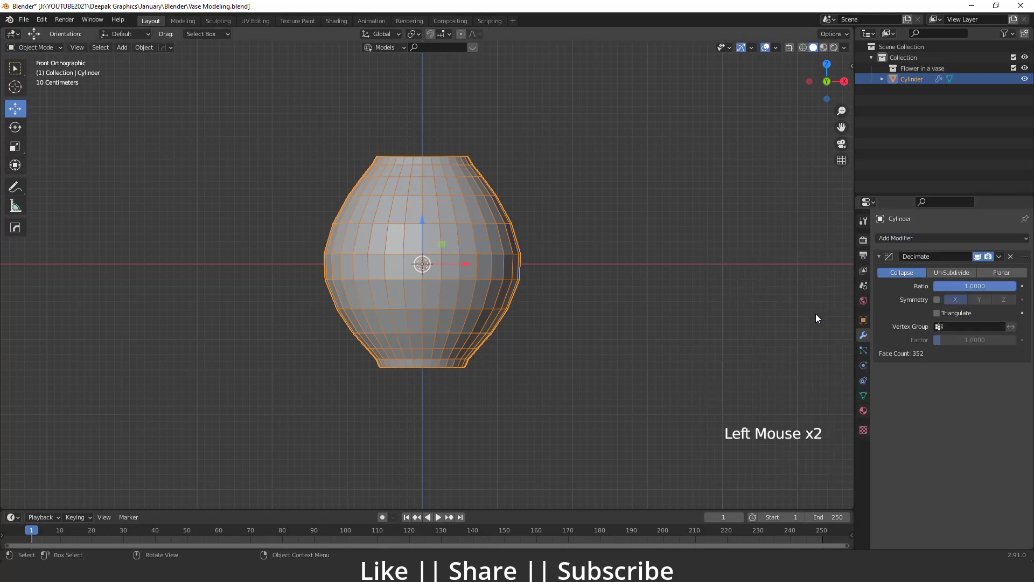
{"action": "left_click", "coordinate": [951, 273]}
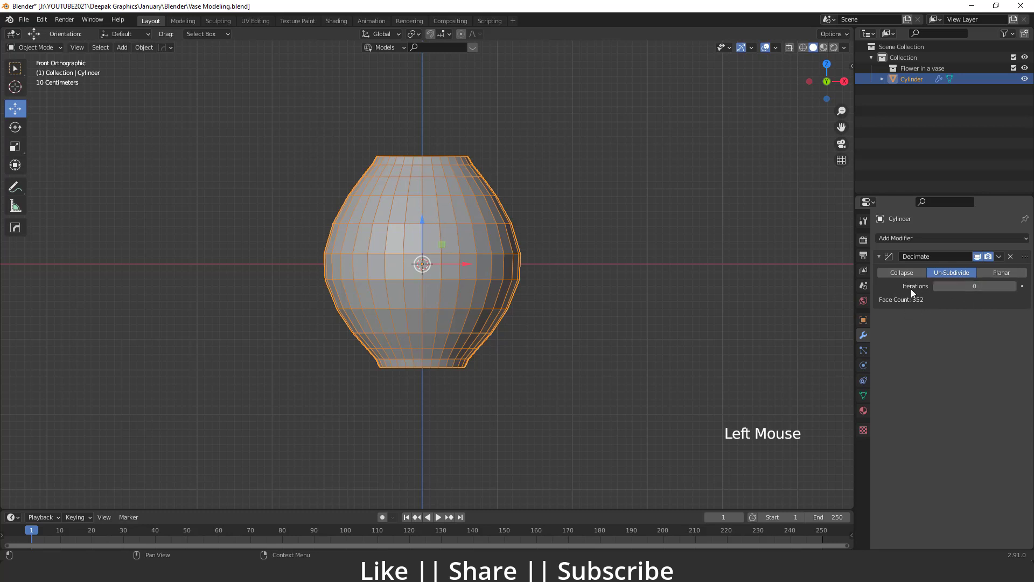
{"action": "left_click", "coordinate": [1010, 289]}
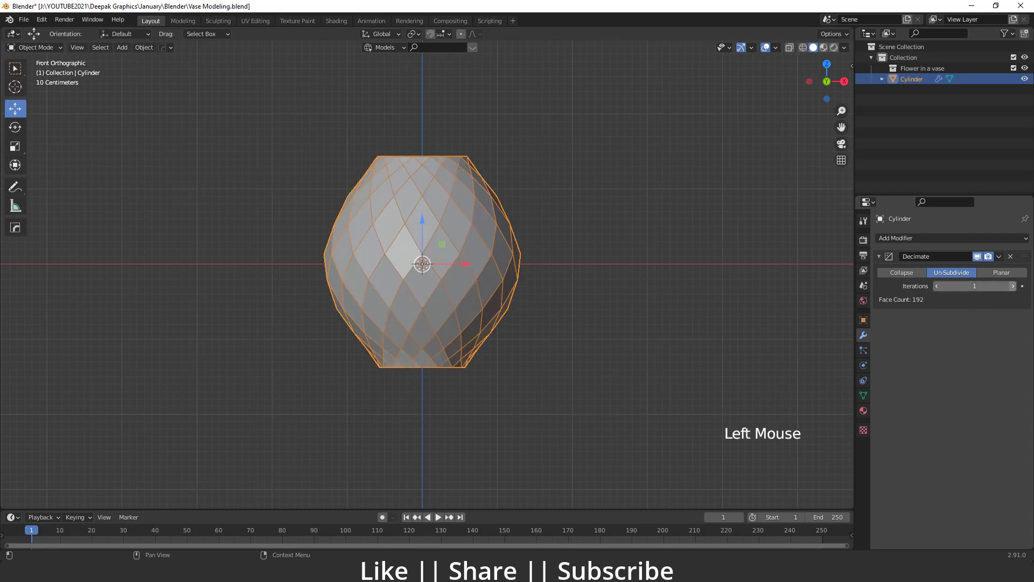
Step: Compare the diamond-patterned vase with its base mesh in Edit Mode and apply the Decimate modifier
{"action": "middle_click_drag", "start_coordinate": [520, 202], "coordinate": [485, 358]}
{"action": "key", "text": "grave"}
{"action": "left_click", "coordinate": [360, 240]}
{"action": "key", "text": "alt+a"}
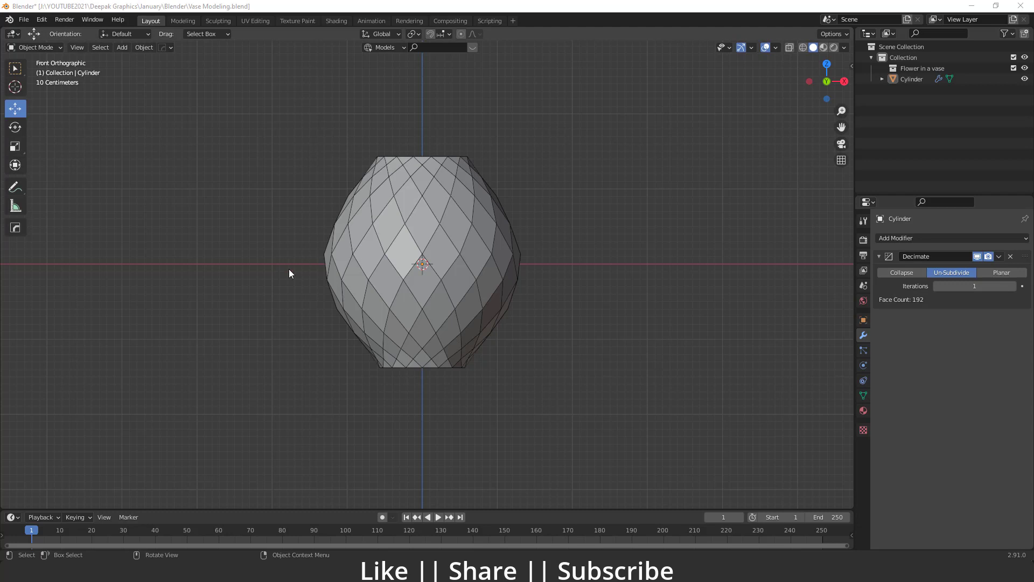
{"action": "left_click", "coordinate": [436, 252]}
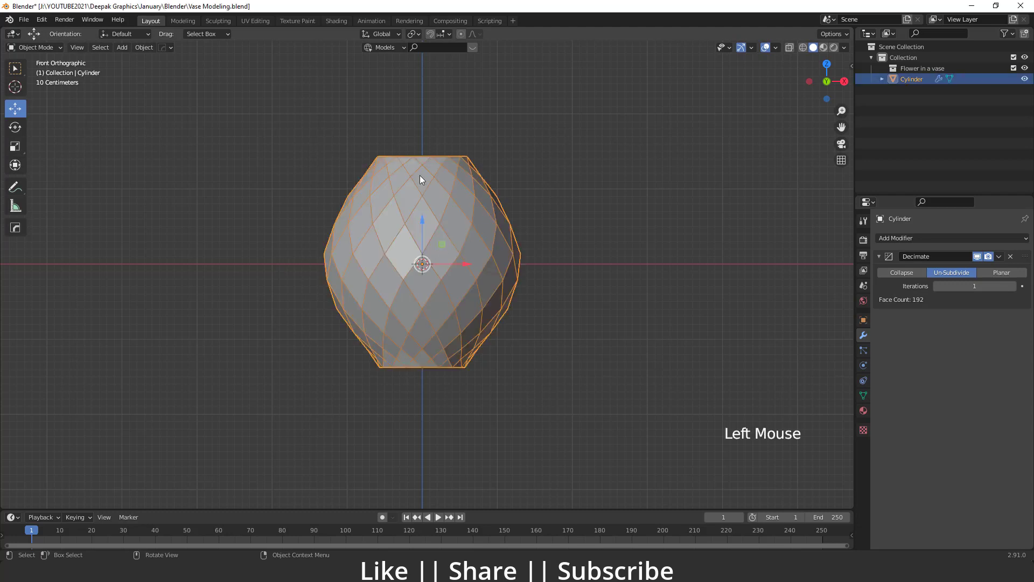
{"action": "key", "text": "Tab"}
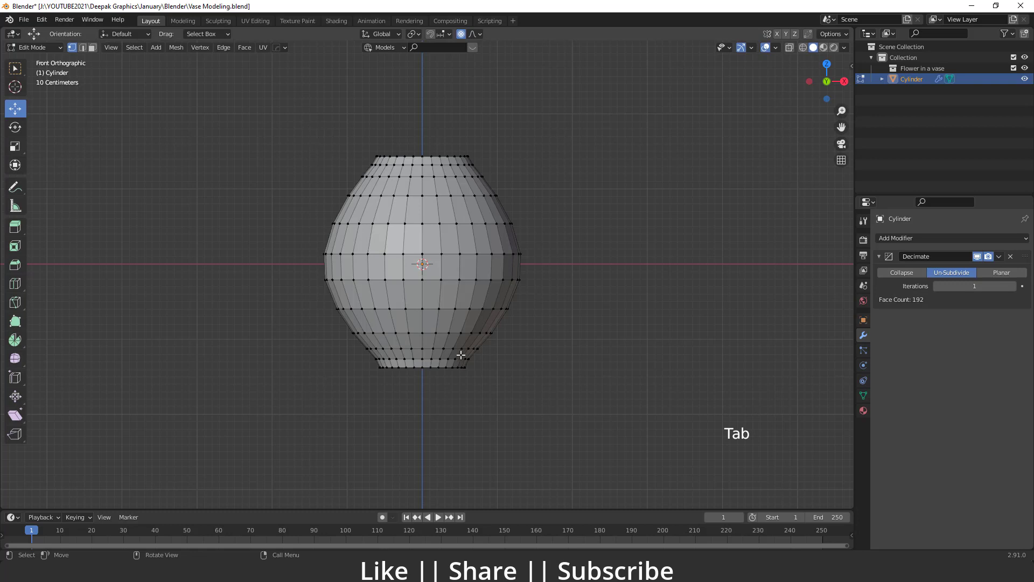
{"action": "key", "text": "Tab"}
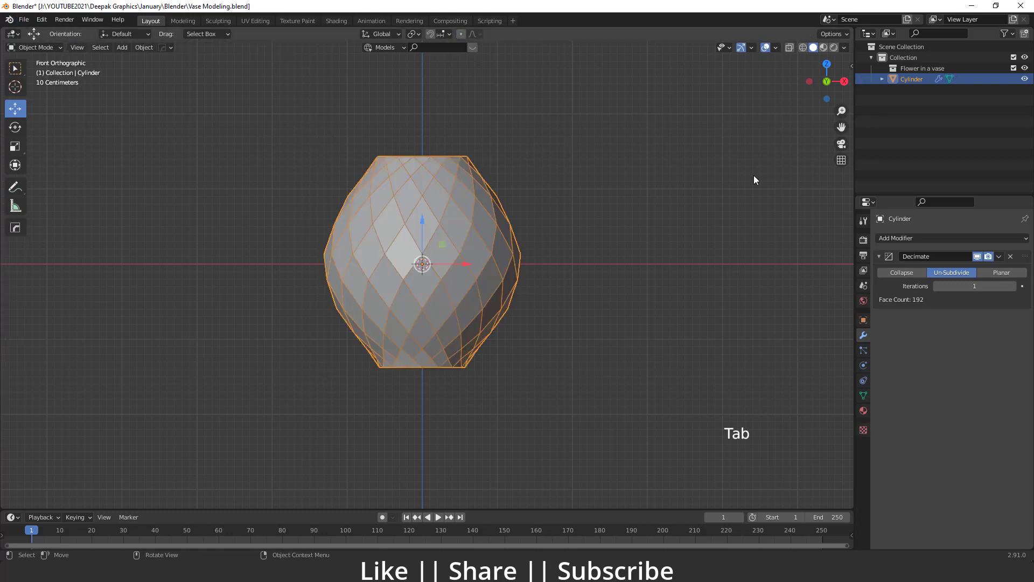
{"action": "left_click", "coordinate": [1000, 257]}
{"action": "left_click", "coordinate": [952, 269]}
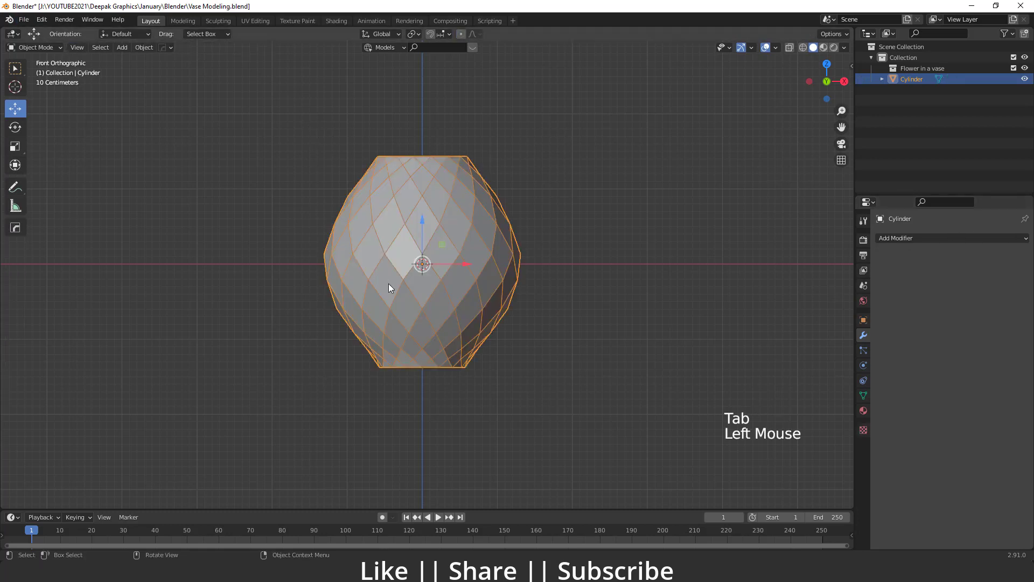
Step: Bevel all edges of the vase mesh in Edit Mode with a width of about 0.022 m and 2 segments
{"action": "key", "text": "Tab"}
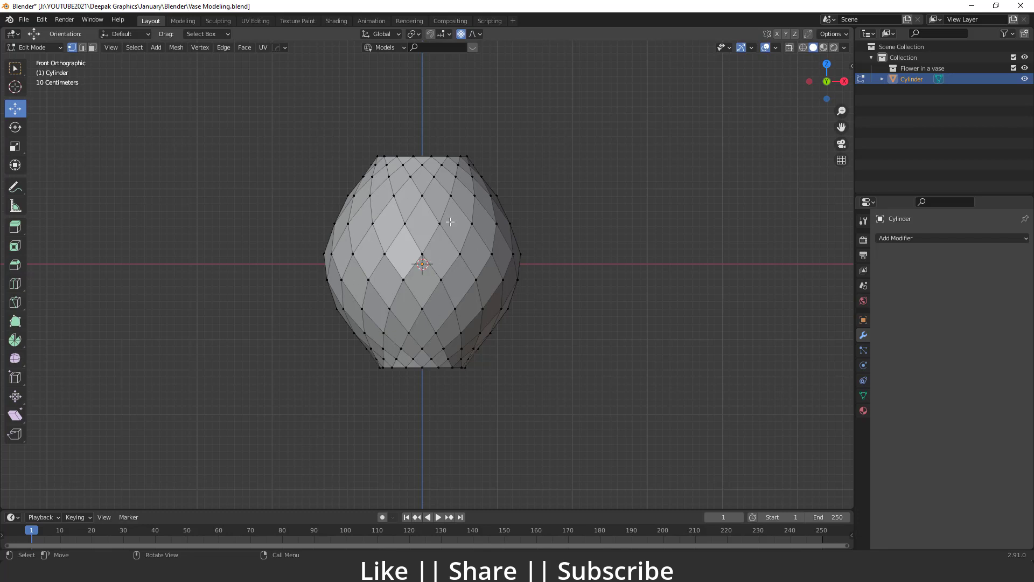
{"action": "key", "text": "a"}
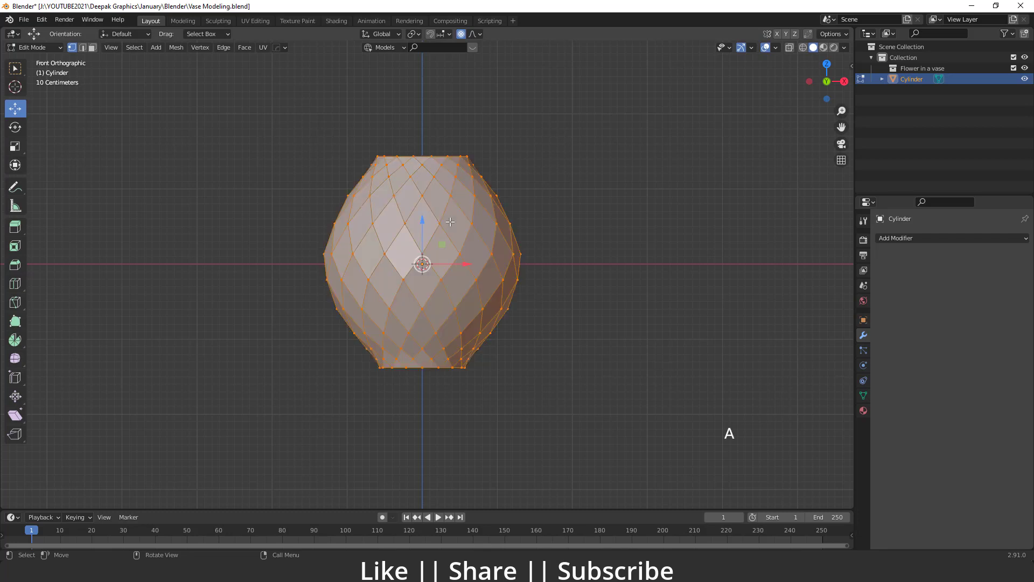
{"action": "key", "text": "2"}
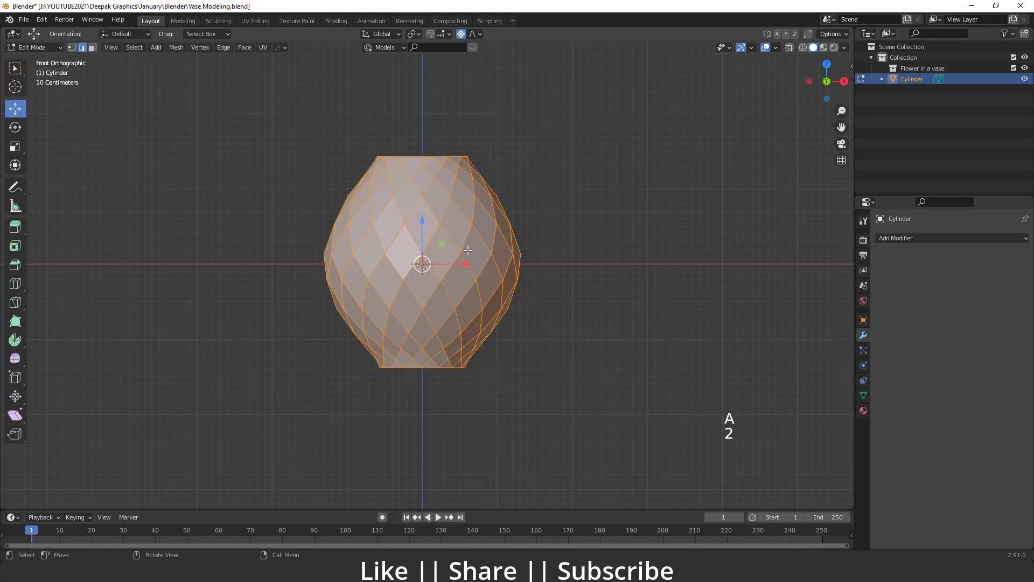
{"action": "scroll", "coordinate": [454, 294], "scroll_direction": "up", "scroll_amount": 2}
{"action": "middle_click_drag", "start_coordinate": [454, 296], "coordinate": [431, 264], "text": "shift"}
{"action": "scroll", "coordinate": [436, 288], "scroll_direction": "up", "scroll_amount": 1}
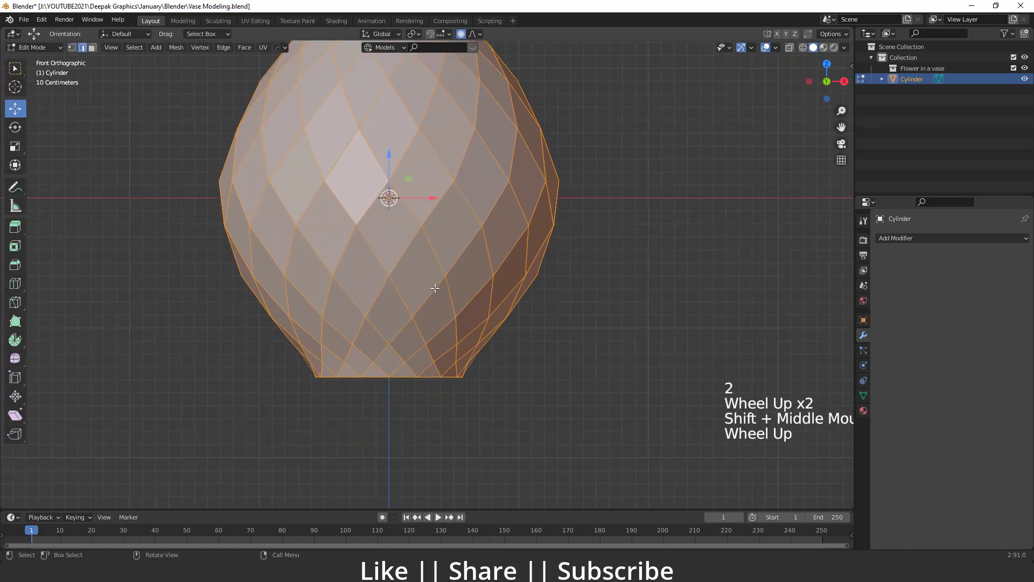
{"action": "key", "text": "ctrl"}
{"action": "key", "text": "ctrl+b"}
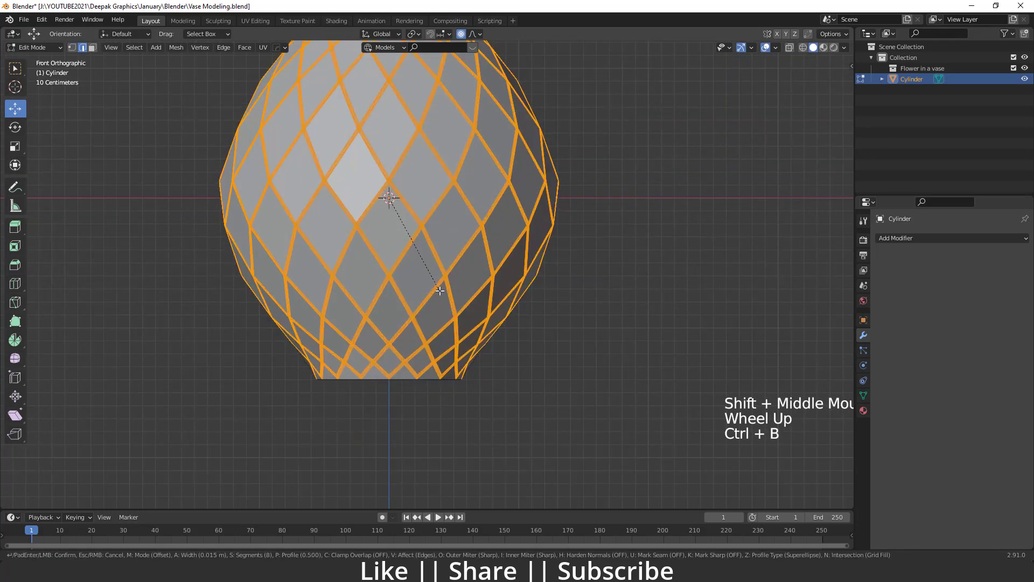
{"action": "scroll", "coordinate": [440, 290], "scroll_direction": "down", "scroll_amount": 4}
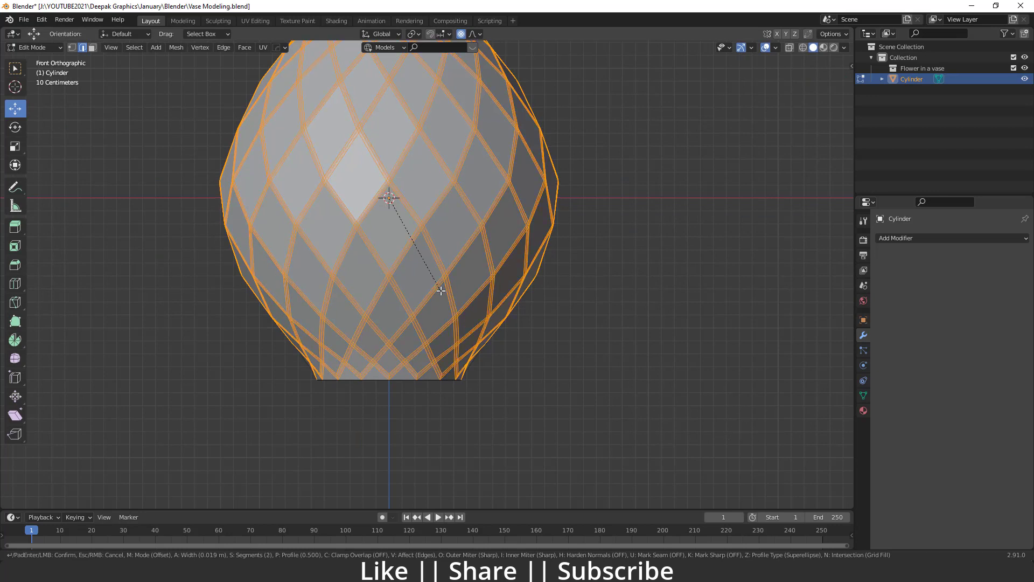
{"action": "scroll", "coordinate": [440, 290], "scroll_direction": "down", "scroll_amount": 1}
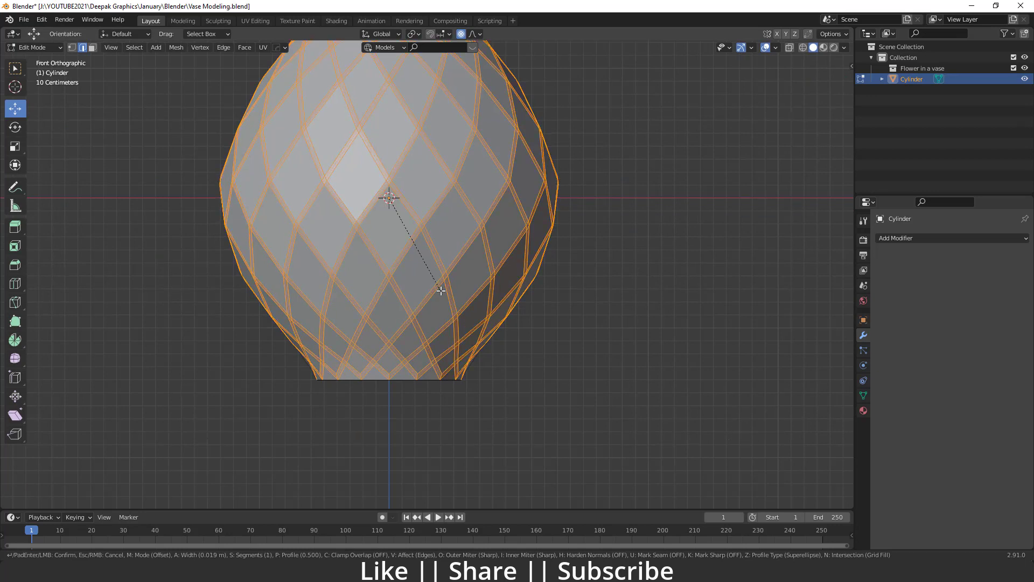
{"action": "scroll", "coordinate": [441, 290], "scroll_direction": "up", "scroll_amount": 1}
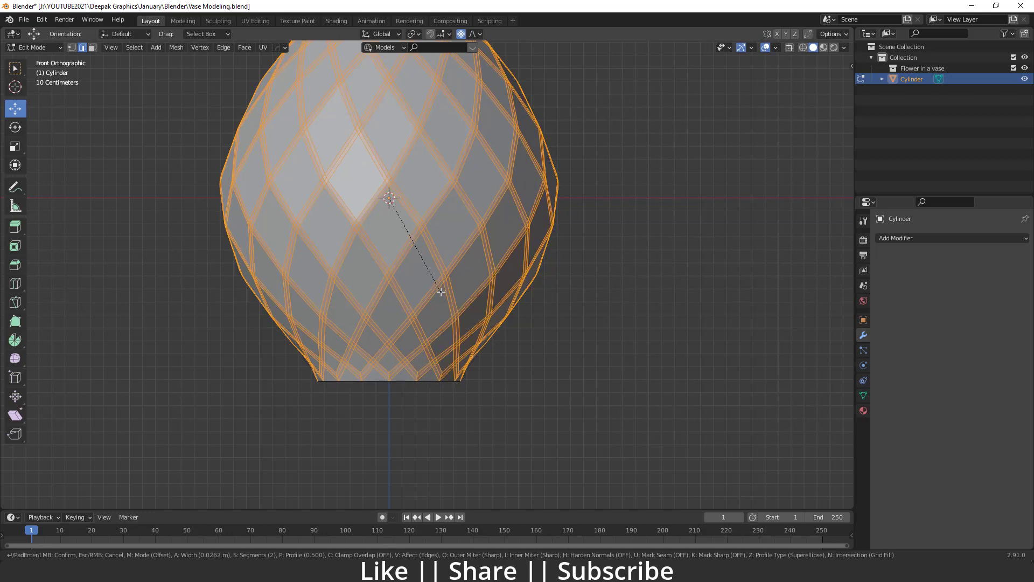
{"action": "left_click", "coordinate": [441, 290]}
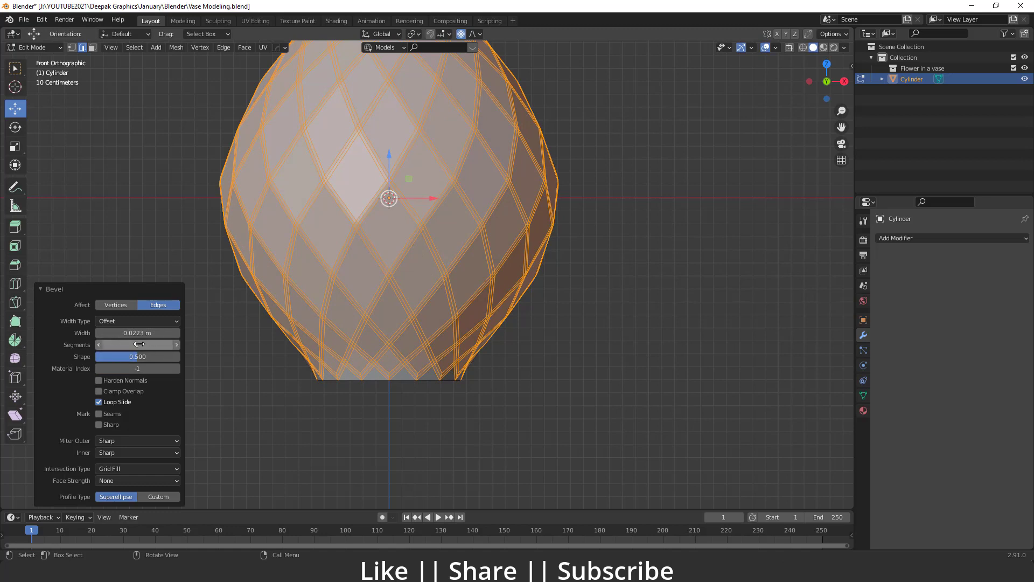
Step: Try the bevel with 1 segment, restore 2 segments and examine the bevelled edges up close
{"action": "left_click", "coordinate": [99, 346]}
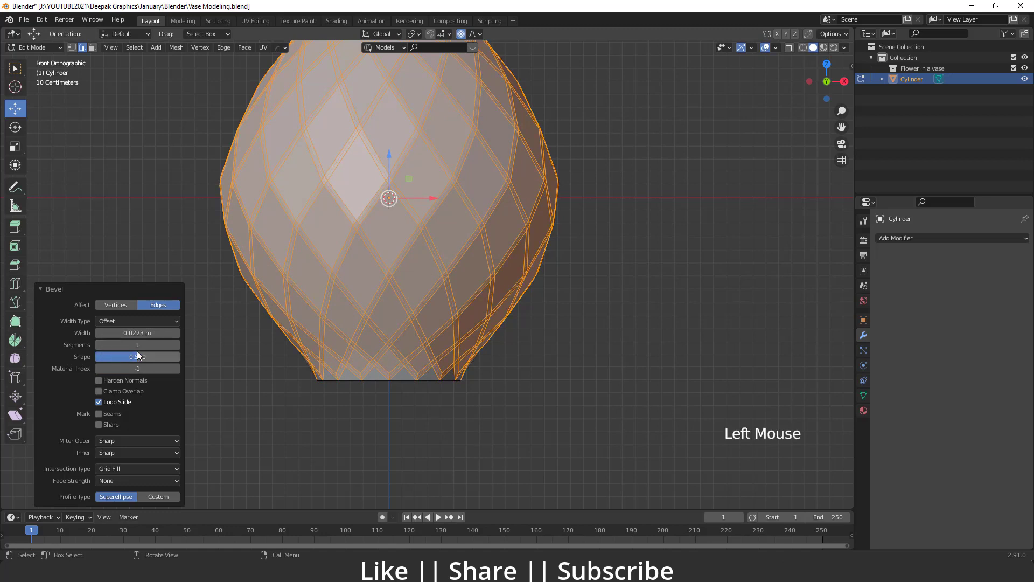
{"action": "left_click", "coordinate": [176, 345]}
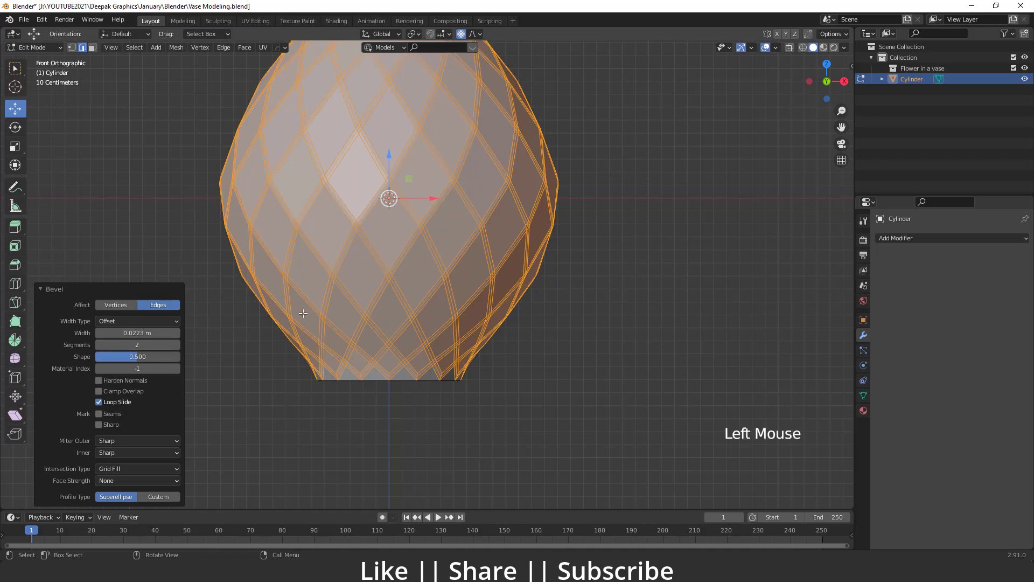
{"action": "scroll", "coordinate": [365, 292], "scroll_direction": "up", "scroll_amount": 4}
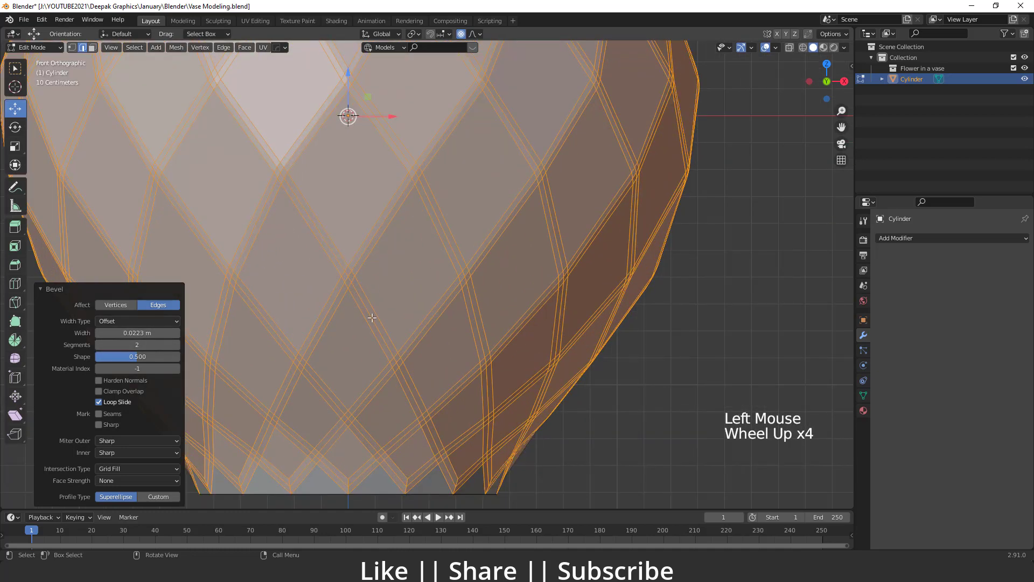
{"action": "scroll", "coordinate": [372, 317], "scroll_direction": "up", "scroll_amount": 2}
{"action": "scroll", "coordinate": [395, 367], "scroll_direction": "down", "scroll_amount": 10}
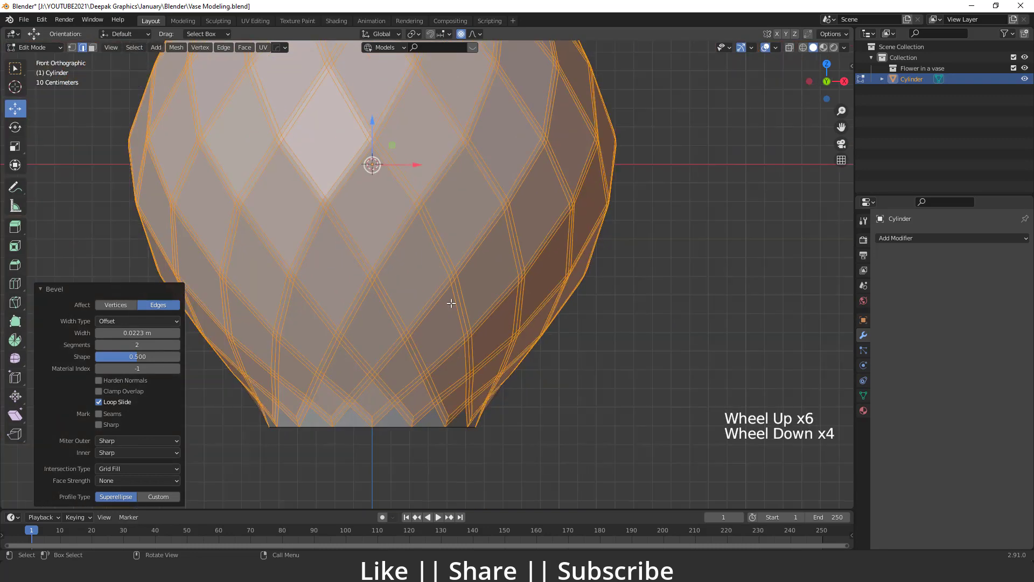
Step: Return to Object Mode, turn off the wireframe overlay and select the vase in a perspective view
{"action": "left_click", "coordinate": [584, 270]}
{"action": "key", "text": "Tab"}
{"action": "left_click", "coordinate": [545, 261]}
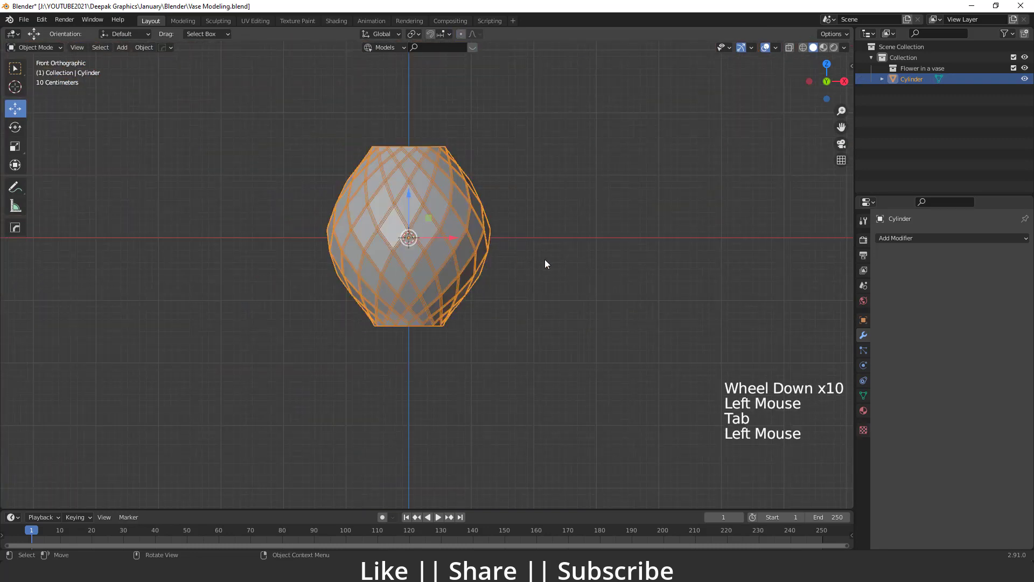
{"action": "left_click", "coordinate": [775, 48]}
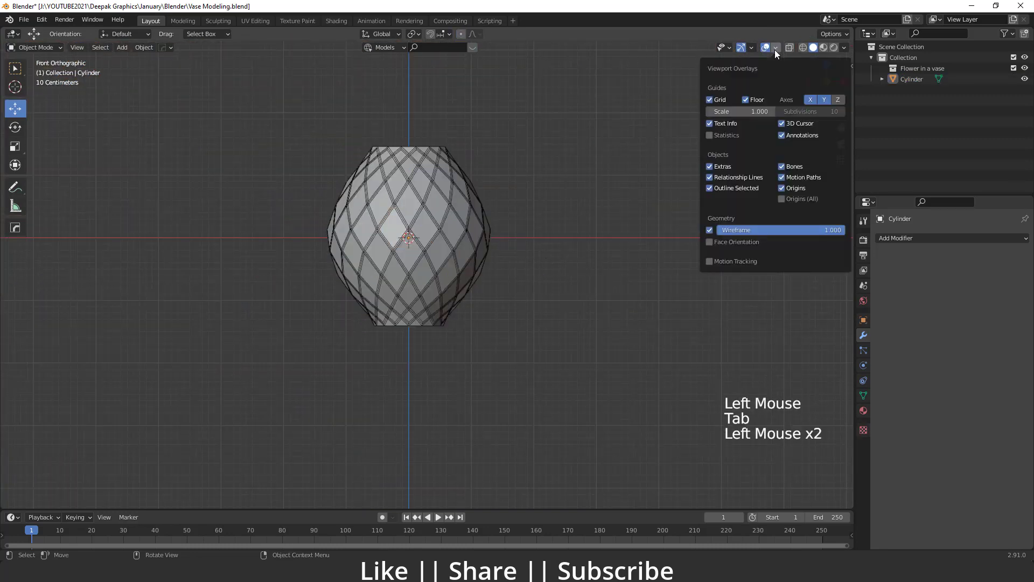
{"action": "left_click", "coordinate": [711, 230]}
{"action": "middle_click_drag", "start_coordinate": [460, 208], "coordinate": [435, 237]}
{"action": "left_click", "coordinate": [414, 202]}
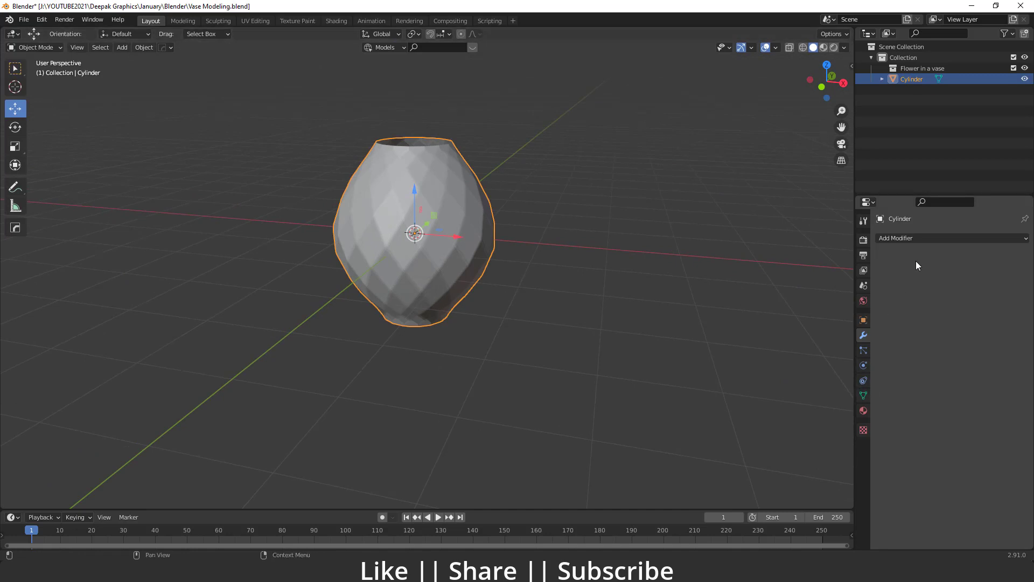
Step: Add a Subdivision Surface modifier to the vase and set its viewport level to 2
{"action": "left_click", "coordinate": [923, 238]}
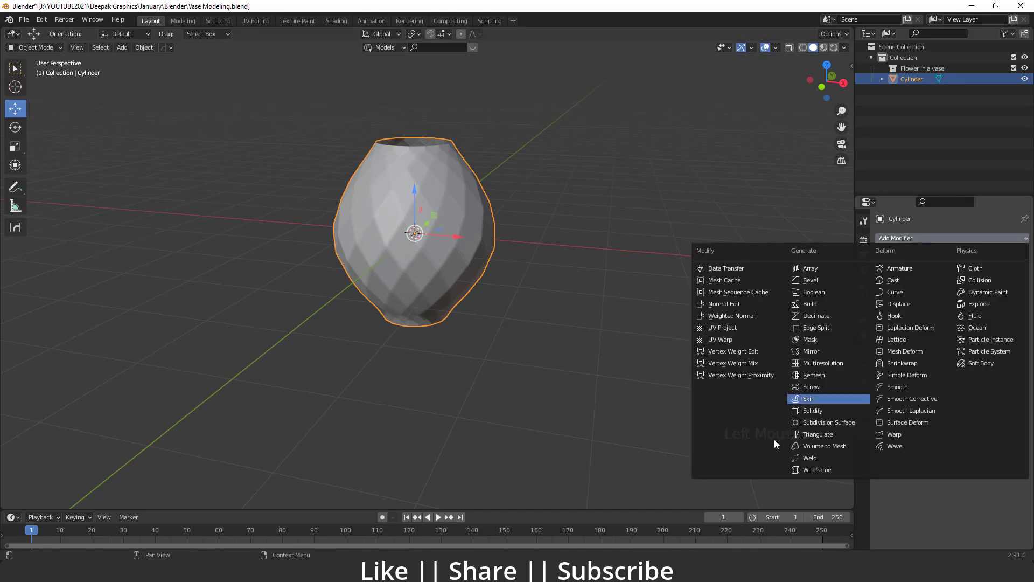
{"action": "left_click", "coordinate": [849, 422]}
{"action": "scroll", "coordinate": [431, 251], "scroll_direction": "up", "scroll_amount": 5}
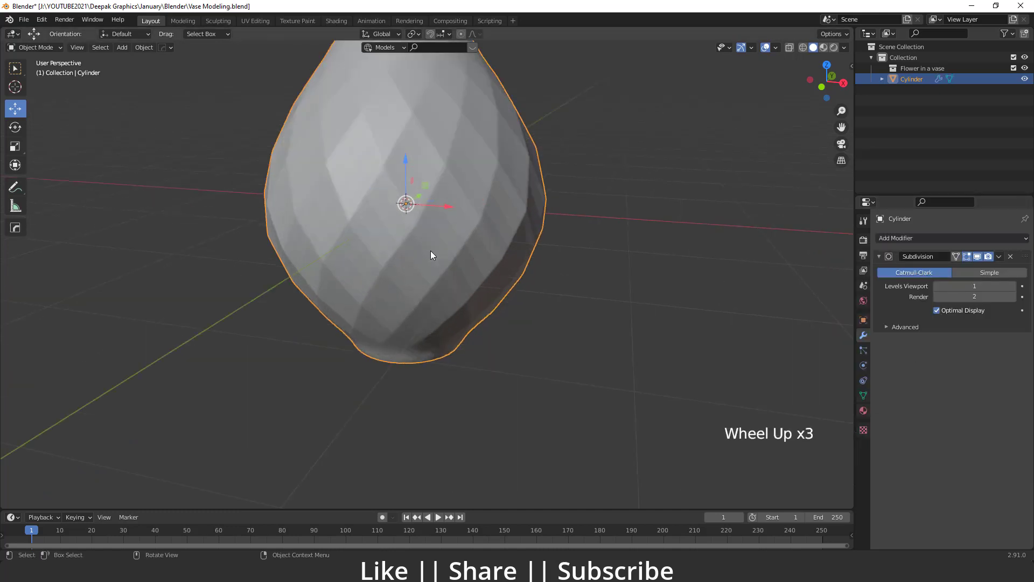
{"action": "middle_click_drag", "start_coordinate": [431, 250], "coordinate": [474, 339], "text": "shift"}
{"action": "scroll", "coordinate": [467, 293], "scroll_direction": "down", "scroll_amount": 1}
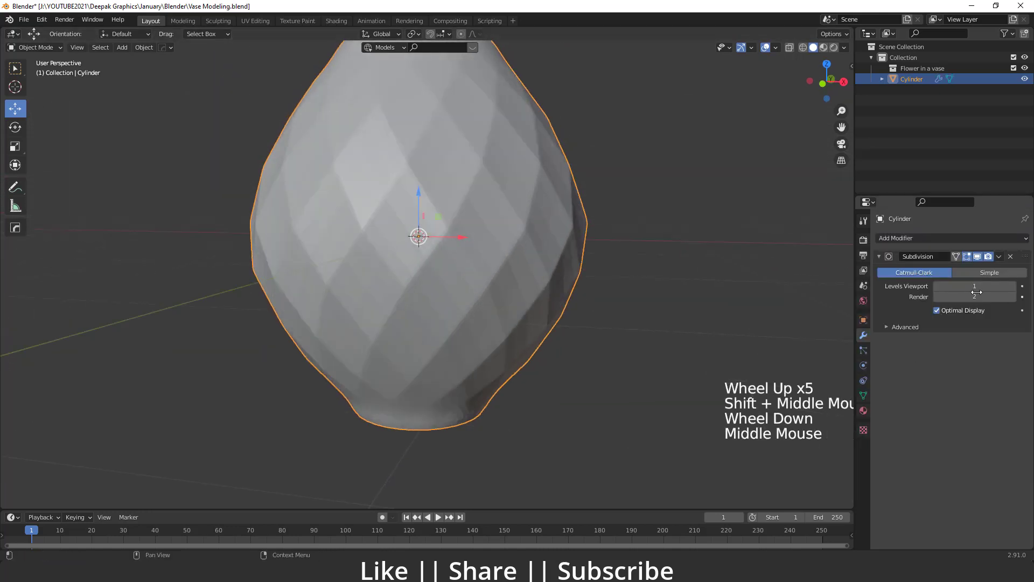
{"action": "left_click", "coordinate": [1012, 286]}
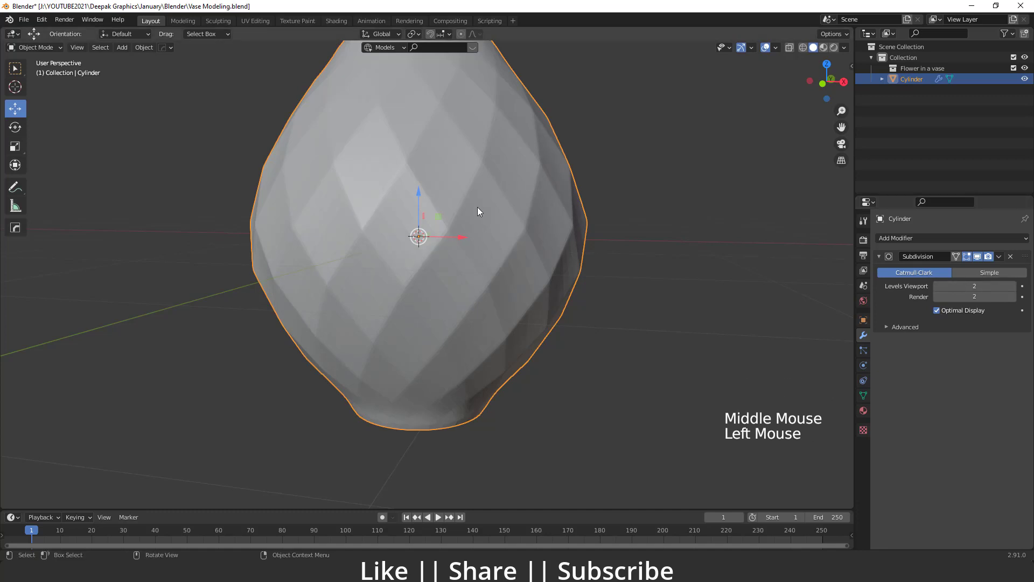
Step: Apply smooth shading to the vase
{"action": "scroll", "coordinate": [480, 197], "scroll_direction": "down", "scroll_amount": 2}
{"action": "middle_click_drag", "start_coordinate": [484, 187], "coordinate": [444, 180]}
{"action": "right_click", "coordinate": [444, 179]}
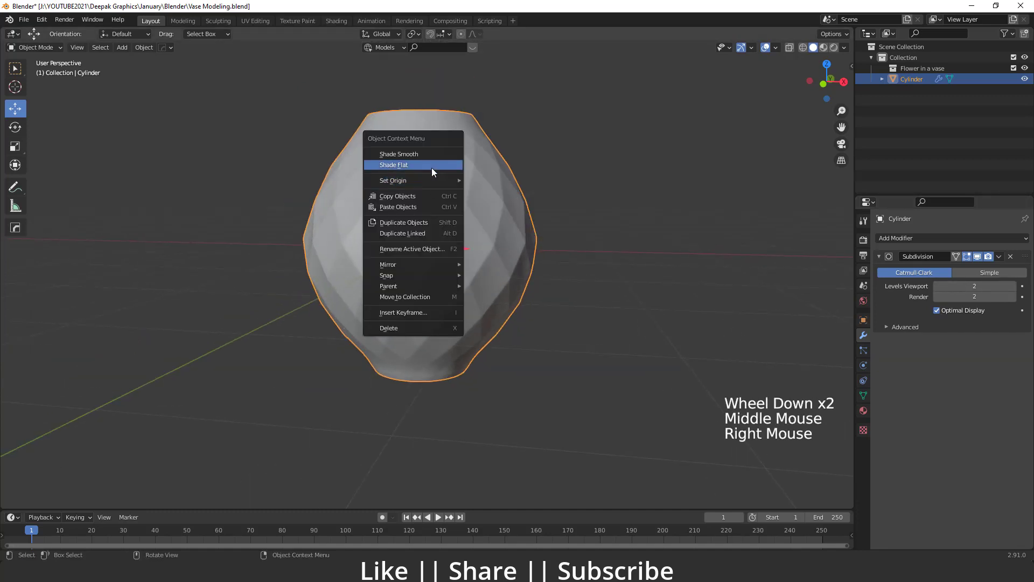
{"action": "left_click", "coordinate": [409, 153]}
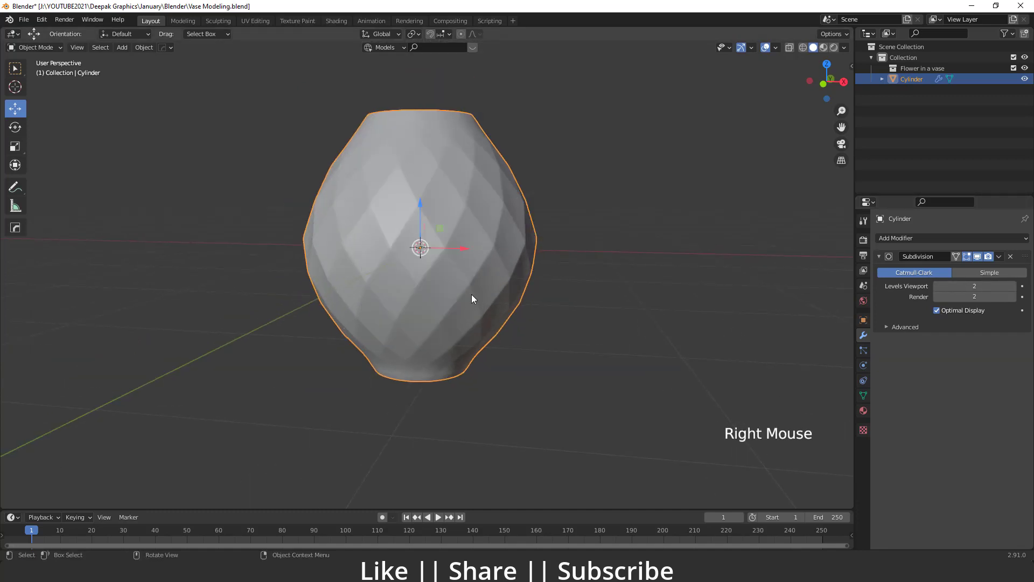
{"action": "middle_click_drag", "start_coordinate": [471, 294], "coordinate": [415, 270]}
{"action": "key", "text": "grave"}
{"action": "scroll", "coordinate": [389, 228], "scroll_direction": "up", "scroll_amount": 3}
{"action": "scroll", "coordinate": [423, 275], "scroll_direction": "down", "scroll_amount": 2}
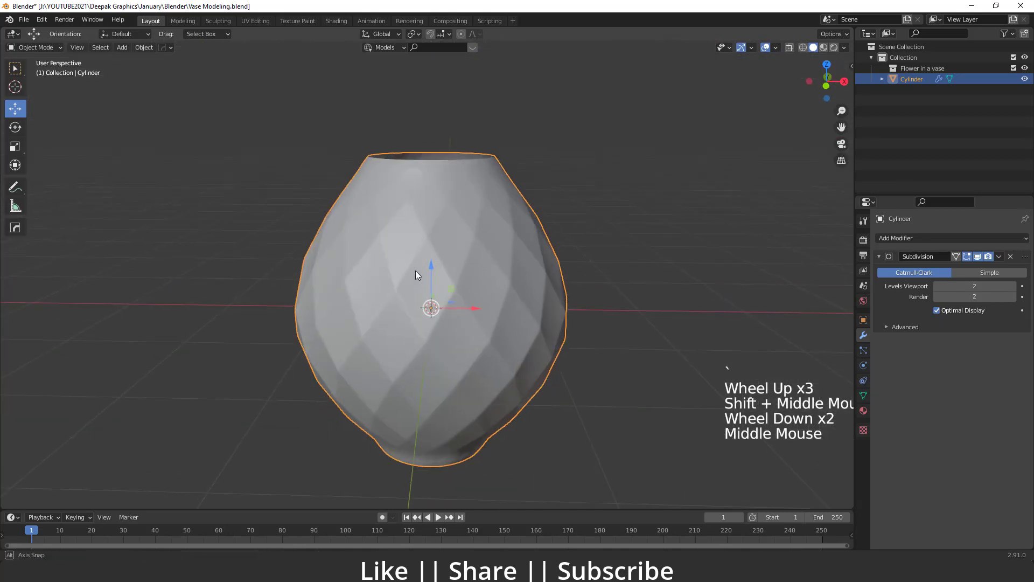
Step: In Edit Mode, select the edge loop around the vase's open bottom and extrude it inward at scale 0.976
{"action": "scroll", "coordinate": [415, 270], "scroll_direction": "down", "scroll_amount": 2}
{"action": "middle_click_drag", "start_coordinate": [424, 366], "coordinate": [434, 312], "text": "shift"}
{"action": "scroll", "coordinate": [399, 278], "scroll_direction": "up", "scroll_amount": 4}
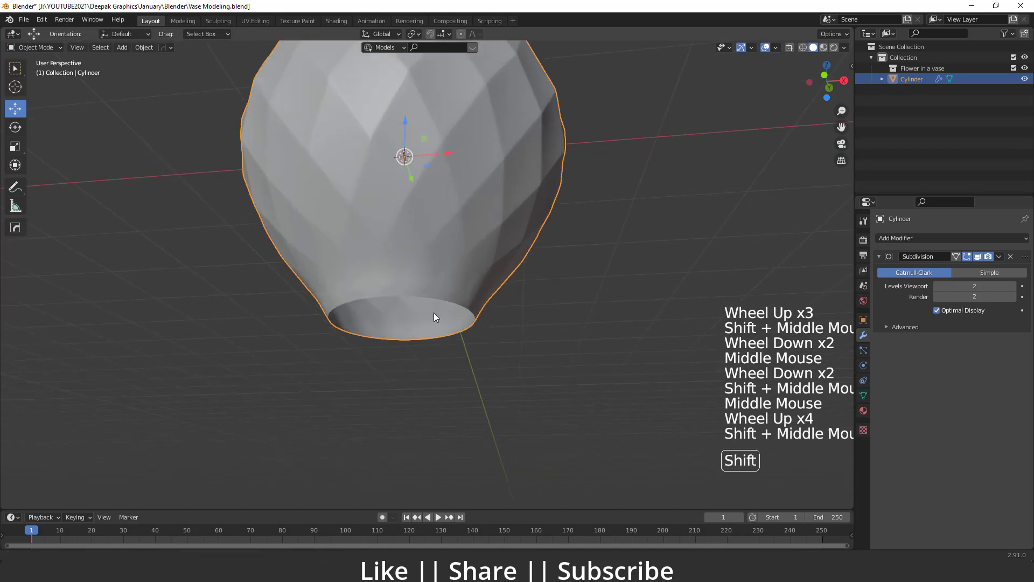
{"action": "left_click", "coordinate": [415, 265]}
{"action": "key", "text": "Tab"}
{"action": "scroll", "coordinate": [437, 260], "scroll_direction": "up", "scroll_amount": 2}
{"action": "scroll", "coordinate": [426, 253], "scroll_direction": "up", "scroll_amount": 2}
{"action": "middle_click_drag", "start_coordinate": [437, 261], "coordinate": [418, 246], "text": "shift"}
{"action": "key", "text": "2"}
{"action": "left_click", "coordinate": [418, 242]}
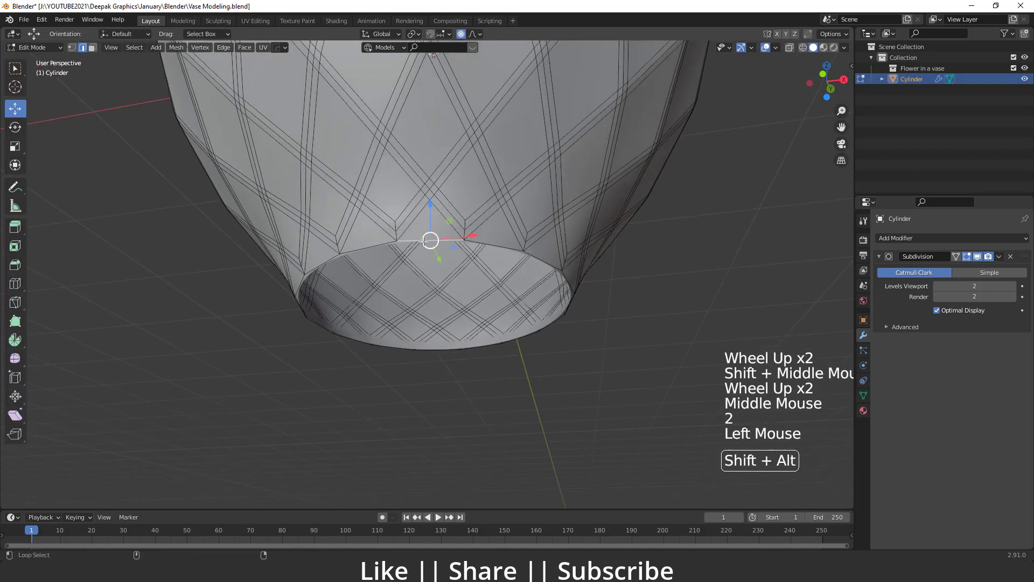
{"action": "left_click", "coordinate": [417, 240], "text": "alt+shift"}
{"action": "left_click", "coordinate": [418, 240]}
{"action": "left_click", "coordinate": [418, 240], "text": "alt+shift"}
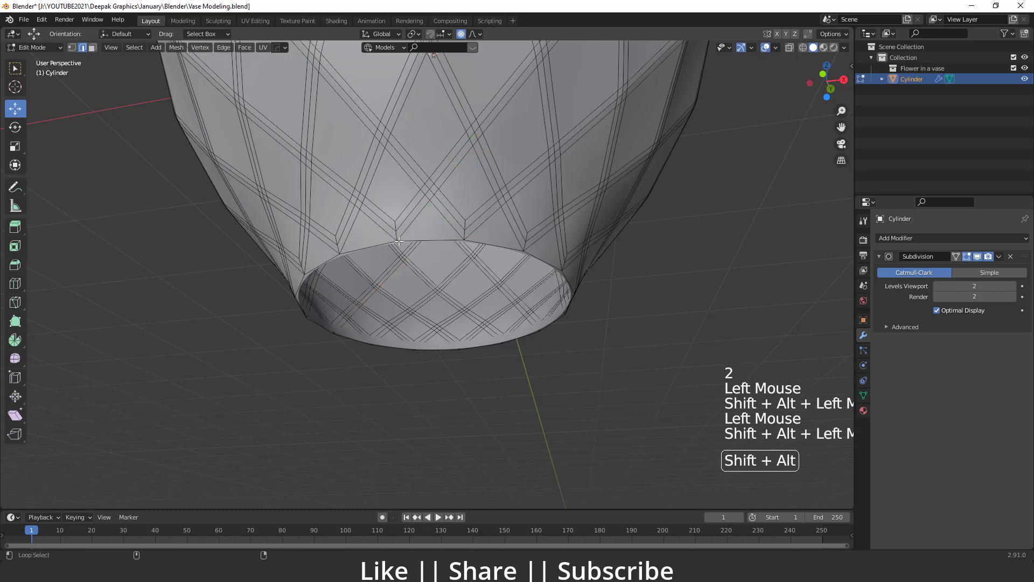
{"action": "key", "text": "e"}
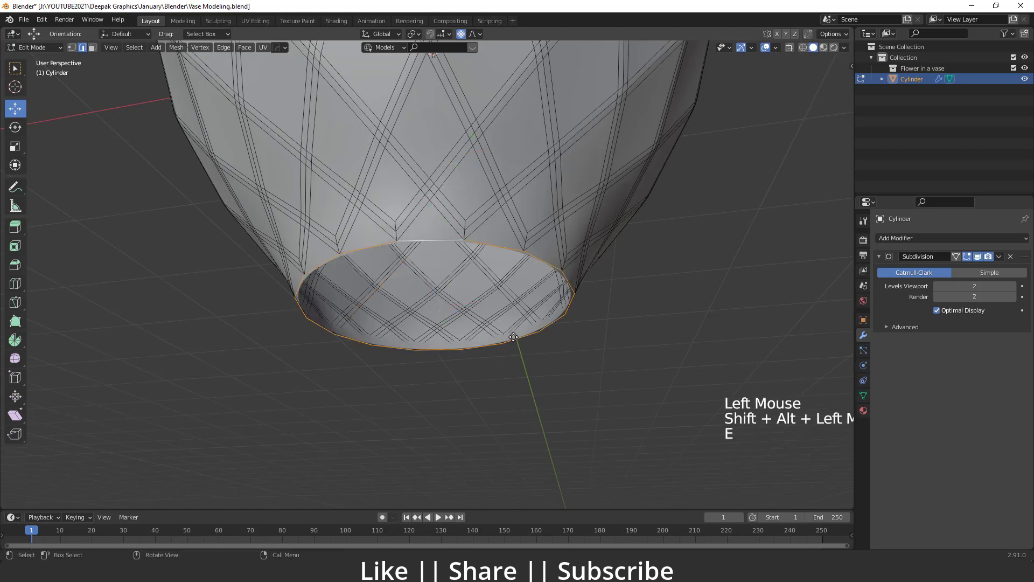
{"action": "key", "text": "s"}
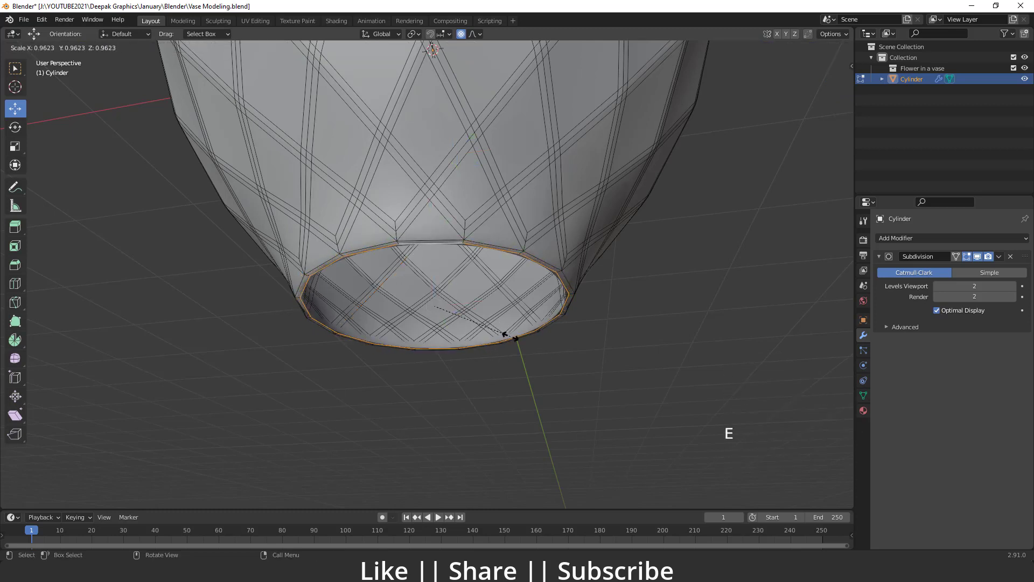
{"action": "left_click", "coordinate": [510, 337]}
Step: Extrude the bottom edge loop further inward at scale 0.652
{"action": "key", "text": "e"}
{"action": "key", "text": "s"}
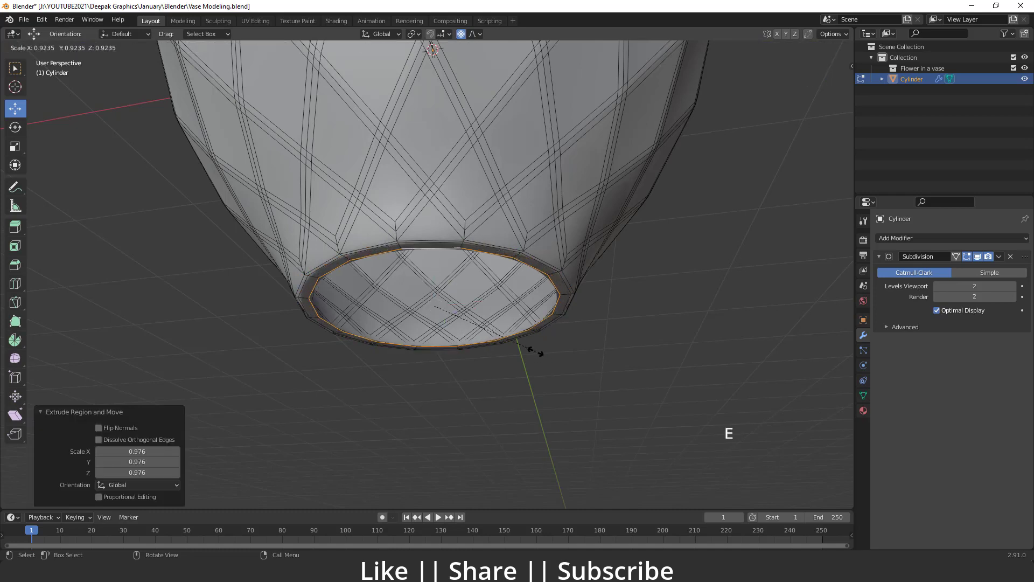
{"action": "left_click", "coordinate": [510, 338]}
Step: Extrude the bottom loop inward once more to a small central ring and fill the remaining hole with a face
{"action": "scroll", "coordinate": [496, 345], "scroll_direction": "up", "scroll_amount": 2}
{"action": "middle_click_drag", "start_coordinate": [495, 345], "coordinate": [529, 369], "text": "shift"}
{"action": "scroll", "coordinate": [475, 351], "scroll_direction": "up", "scroll_amount": 1}
{"action": "key", "text": "e"}
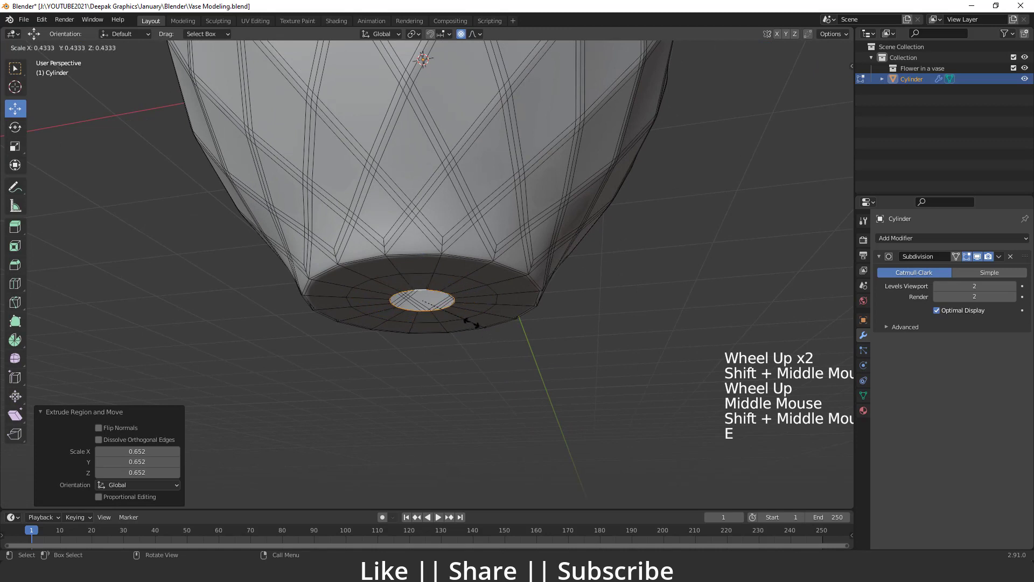
{"action": "left_click", "coordinate": [500, 317]}
{"action": "key", "text": "f"}
{"action": "left_click", "coordinate": [555, 321]}
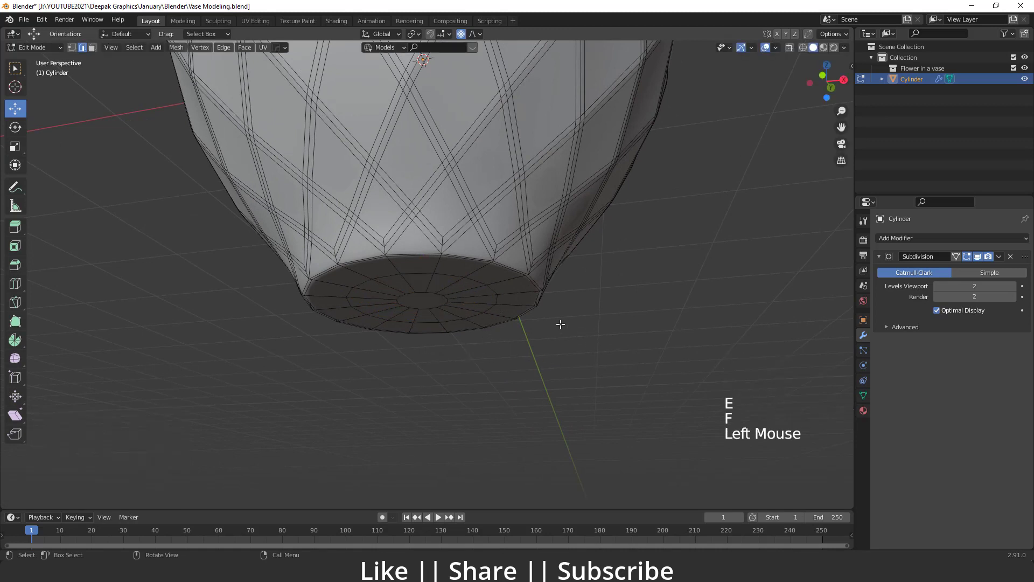
Step: Return to Object Mode and examine the smoothed base of the vase from the side
{"action": "key", "text": "Tab"}
{"action": "scroll", "coordinate": [554, 323], "scroll_direction": "down", "scroll_amount": 3}
{"action": "middle_click_drag", "start_coordinate": [554, 323], "coordinate": [481, 358]}
{"action": "scroll", "coordinate": [533, 361], "scroll_direction": "down", "scroll_amount": 2}
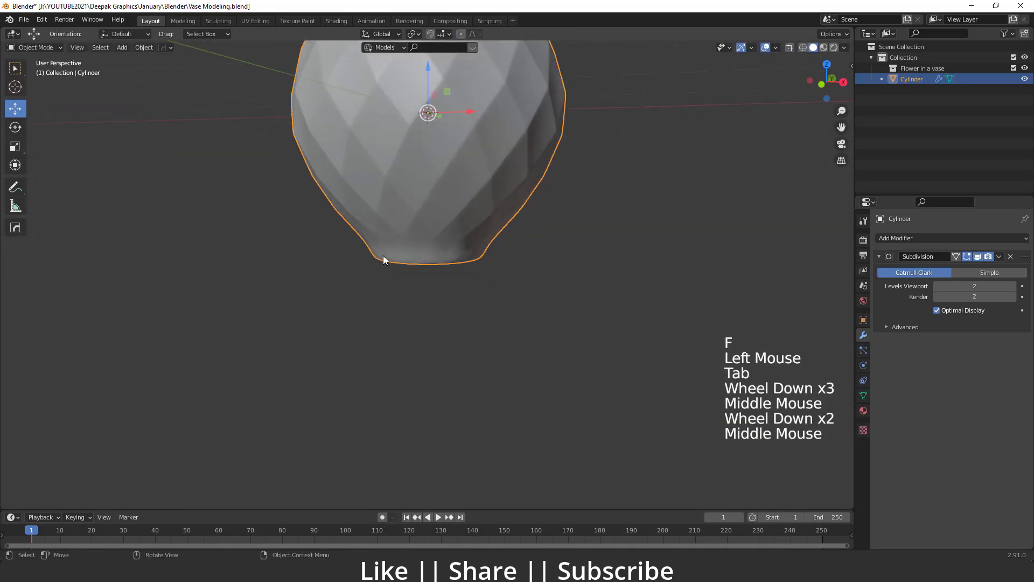
{"action": "scroll", "coordinate": [383, 260], "scroll_direction": "up", "scroll_amount": 4}
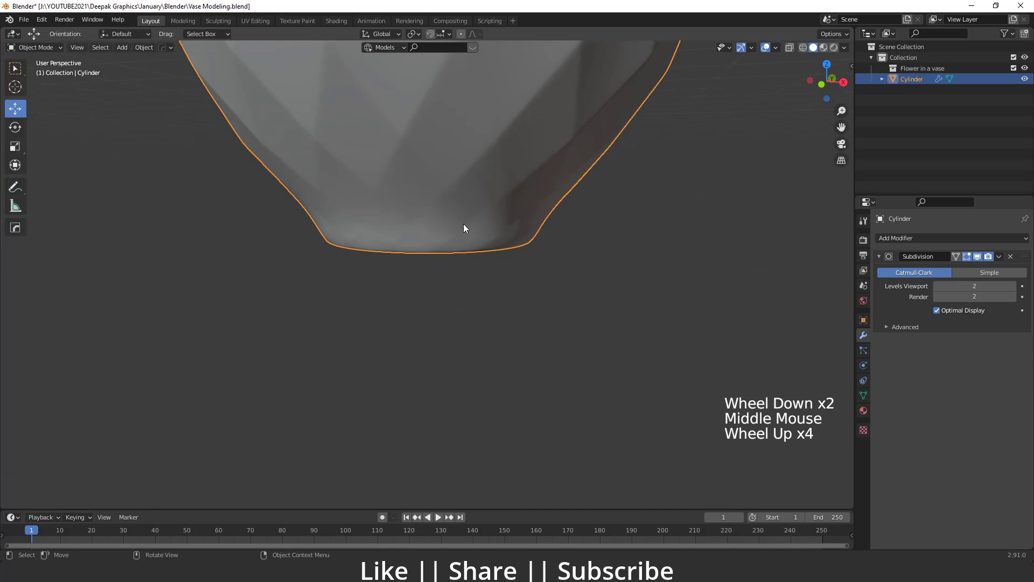
Step: In Edit Mode, select the edge loop around the vase's open mouth and extrude it inward at scale 0.914
{"action": "scroll", "coordinate": [436, 276], "scroll_direction": "down", "scroll_amount": 5}
{"action": "middle_click_drag", "start_coordinate": [435, 276], "coordinate": [479, 325], "text": "shift"}
{"action": "scroll", "coordinate": [416, 205], "scroll_direction": "up", "scroll_amount": 4}
{"action": "middle_click_drag", "start_coordinate": [416, 205], "coordinate": [418, 253], "text": "shift"}
{"action": "middle_click_drag", "start_coordinate": [418, 254], "coordinate": [418, 282]}
{"action": "scroll", "coordinate": [467, 256], "scroll_direction": "up", "scroll_amount": 1}
{"action": "left_click", "coordinate": [467, 256]}
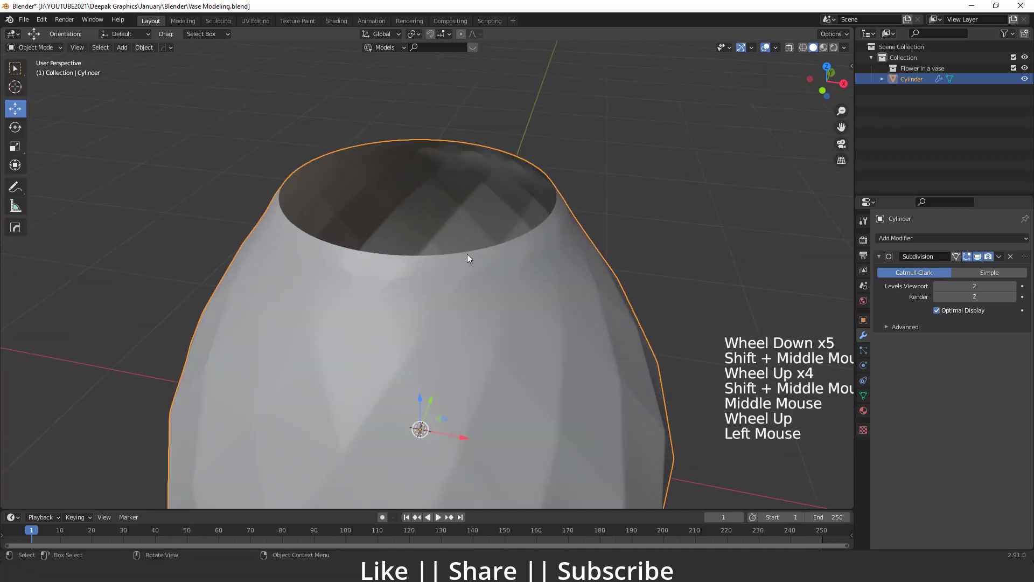
{"action": "key", "text": "Tab"}
{"action": "scroll", "coordinate": [436, 240], "scroll_direction": "up", "scroll_amount": 2}
{"action": "left_click", "coordinate": [436, 240], "text": "alt+shift"}
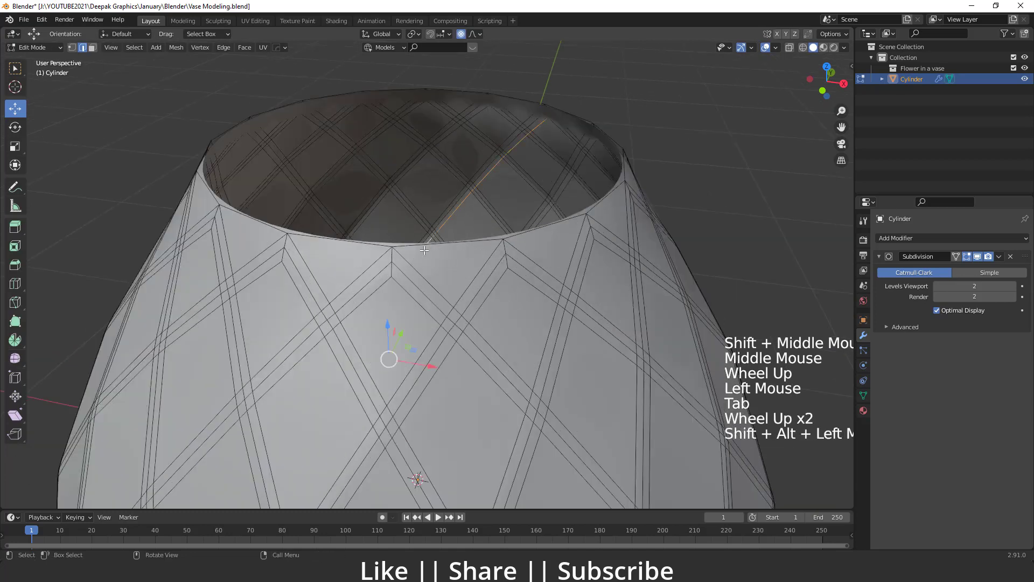
{"action": "left_click", "coordinate": [422, 244]}
{"action": "left_click", "coordinate": [409, 247], "text": "alt+shift"}
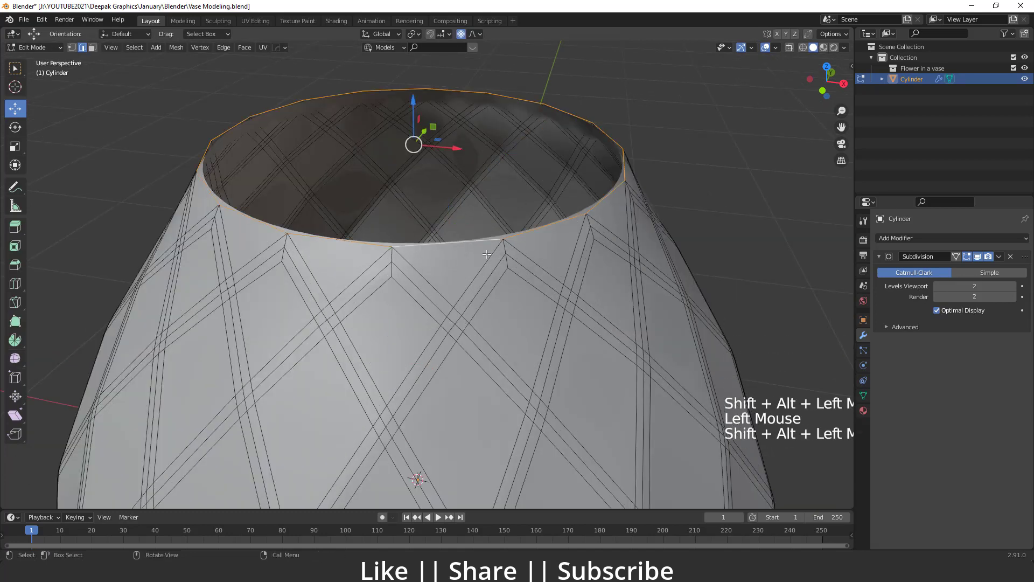
{"action": "scroll", "coordinate": [587, 288], "scroll_direction": "up", "scroll_amount": 1}
{"action": "middle_click_drag", "start_coordinate": [587, 288], "coordinate": [578, 298], "text": "shift"}
{"action": "key", "text": "e"}
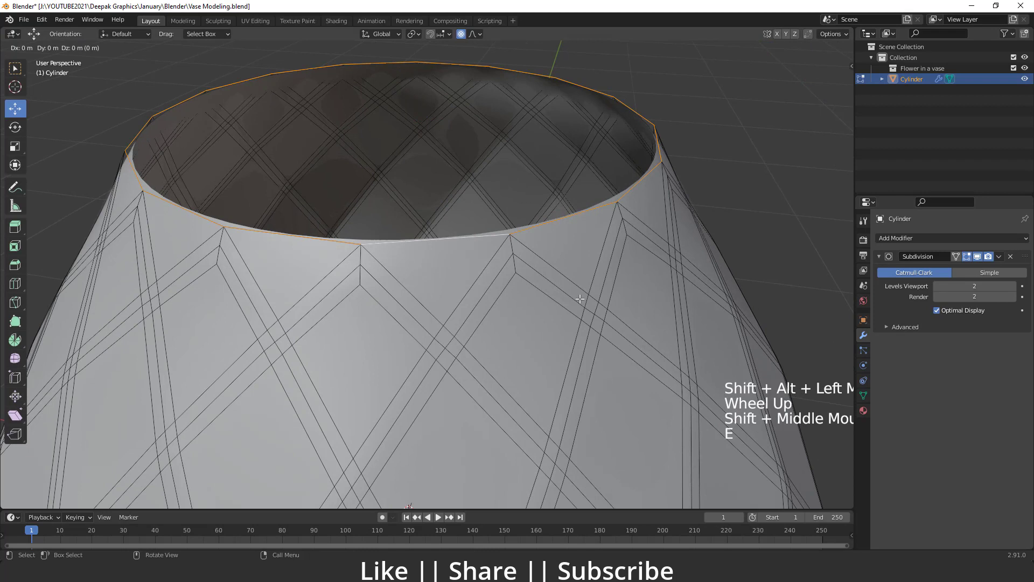
{"action": "key", "text": "s"}
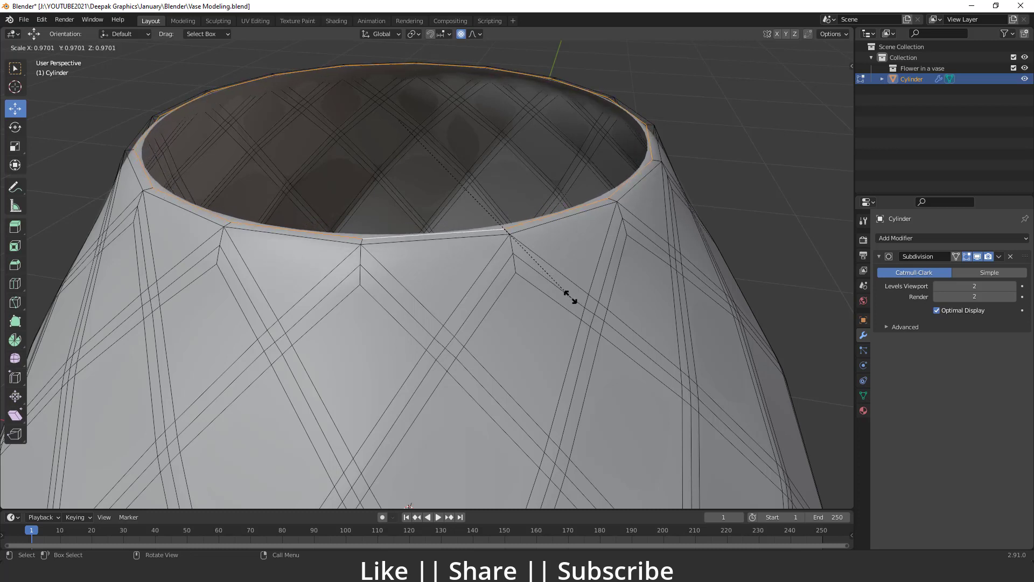
{"action": "left_click", "coordinate": [570, 297]}
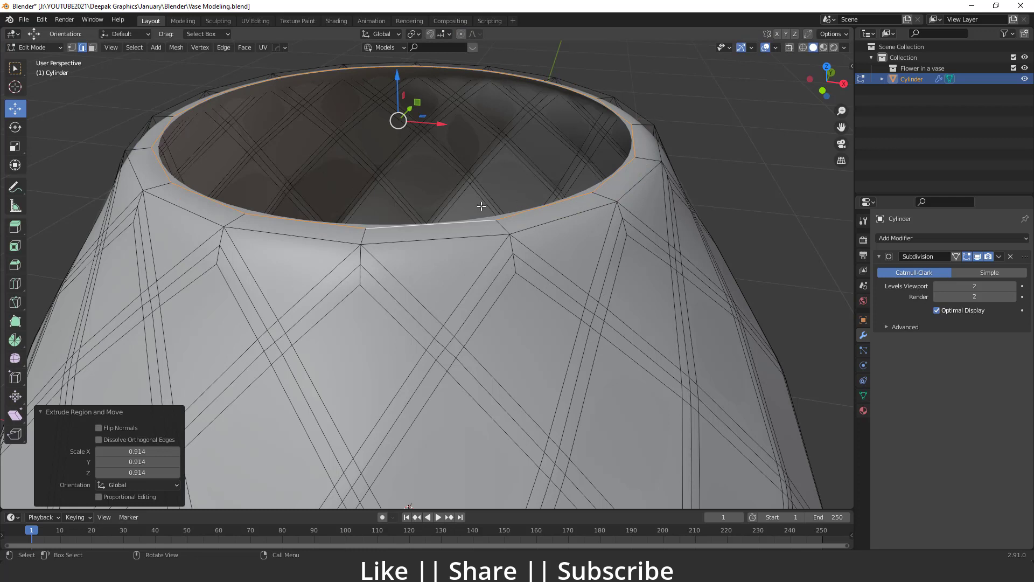
{"action": "key", "text": "e"}
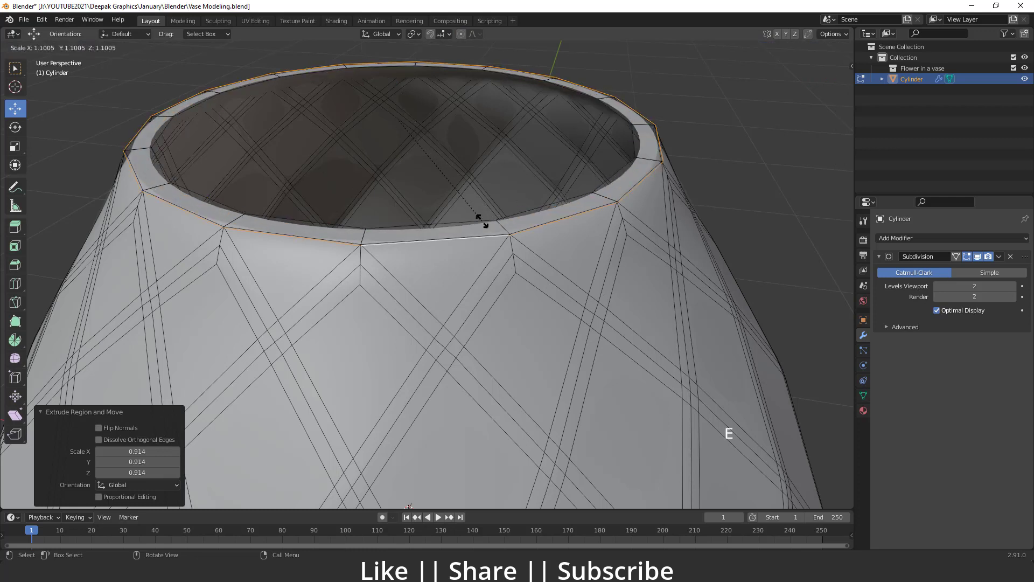
{"action": "right_click", "coordinate": [472, 187]}
{"action": "key", "text": "ctrl+z"}
Step: Extrude the inner rim loop down about 0.158 m along Z and extrude it again outward at scale 1.128
{"action": "key", "text": "e"}
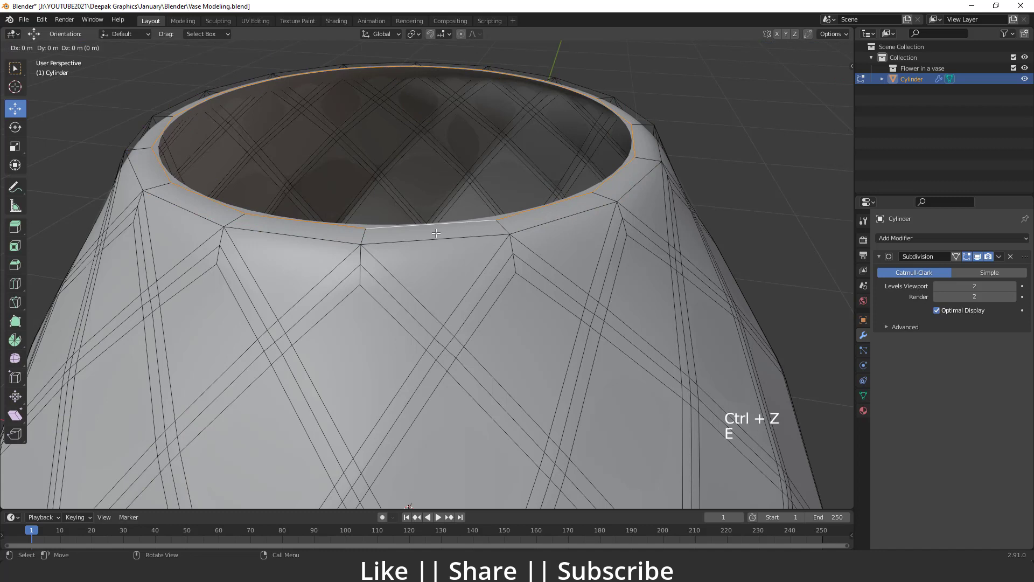
{"action": "key", "text": "z"}
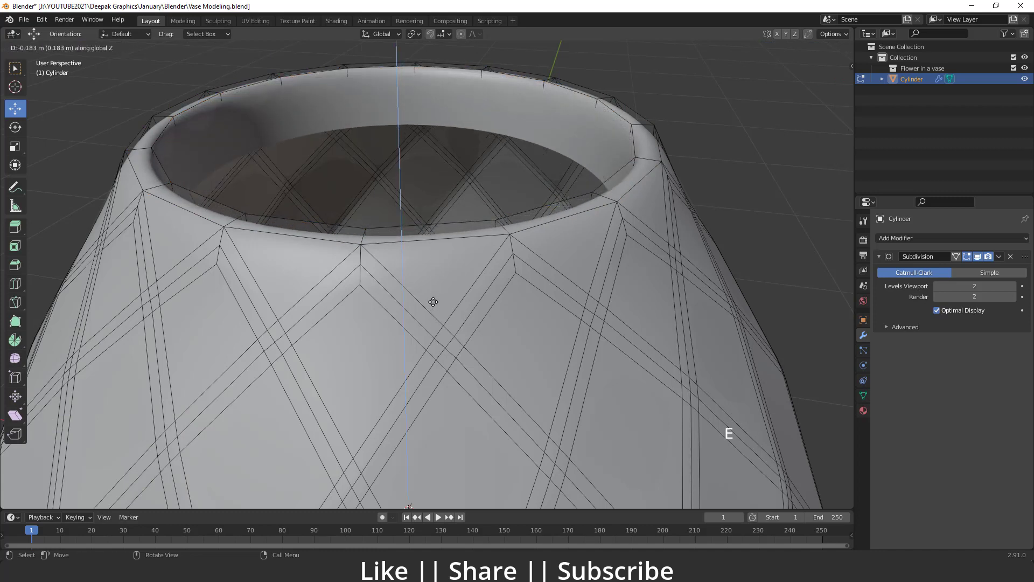
{"action": "left_click", "coordinate": [434, 295]}
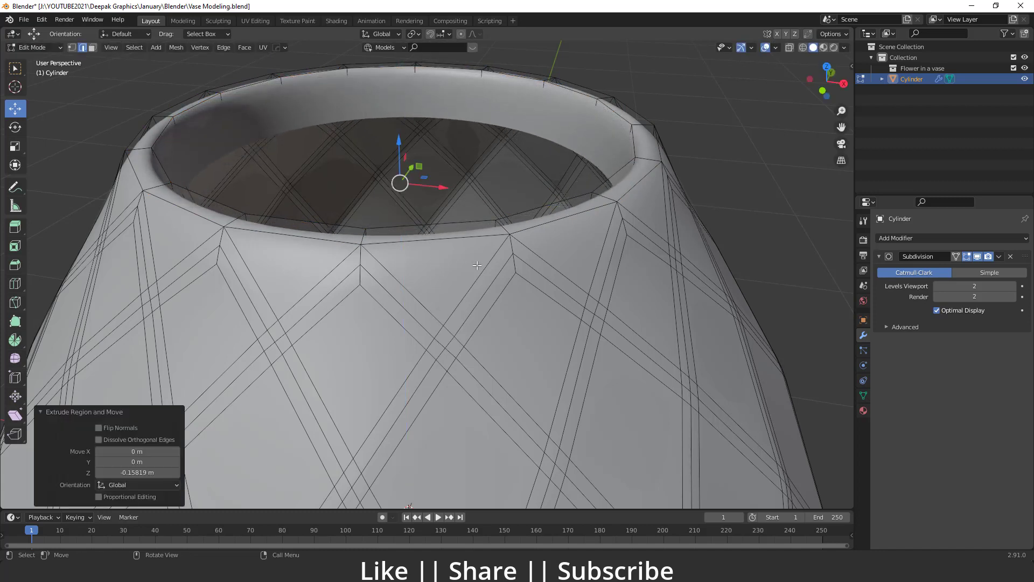
{"action": "key", "text": "e"}
{"action": "key", "text": "s"}
{"action": "left_click", "coordinate": [491, 271]}
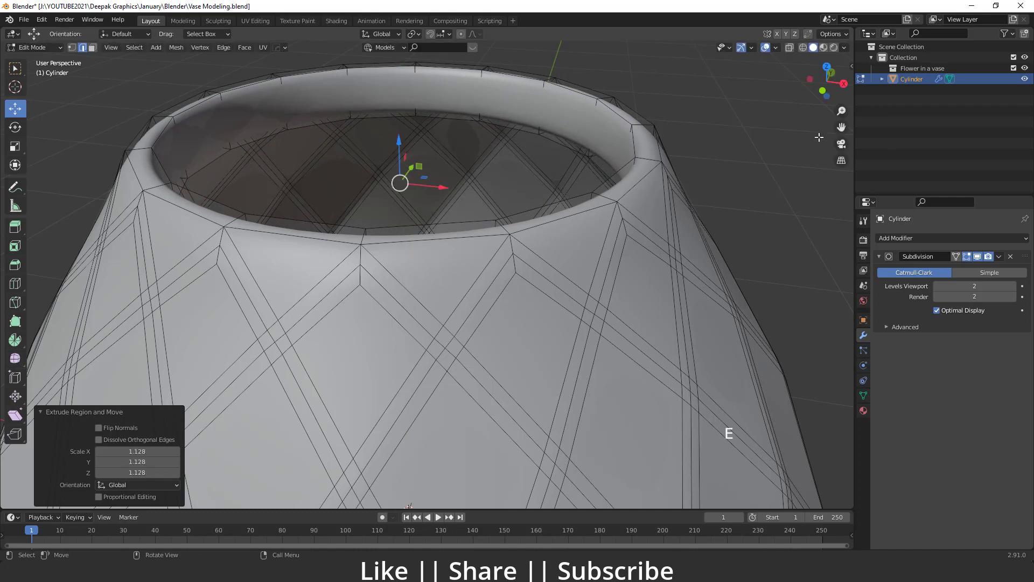
Step: Return to Object Mode, deselect the vase and examine its rim, body and base from several angles
{"action": "key", "text": "Tab"}
{"action": "left_click", "coordinate": [697, 168]}
{"action": "scroll", "coordinate": [681, 183], "scroll_direction": "down", "scroll_amount": 5}
{"action": "middle_click_drag", "start_coordinate": [681, 183], "coordinate": [450, 220]}
{"action": "middle_click_drag", "start_coordinate": [450, 220], "coordinate": [406, 323]}
{"action": "scroll", "coordinate": [404, 341], "scroll_direction": "down", "scroll_amount": 4}
{"action": "middle_click_drag", "start_coordinate": [406, 323], "coordinate": [433, 241]}
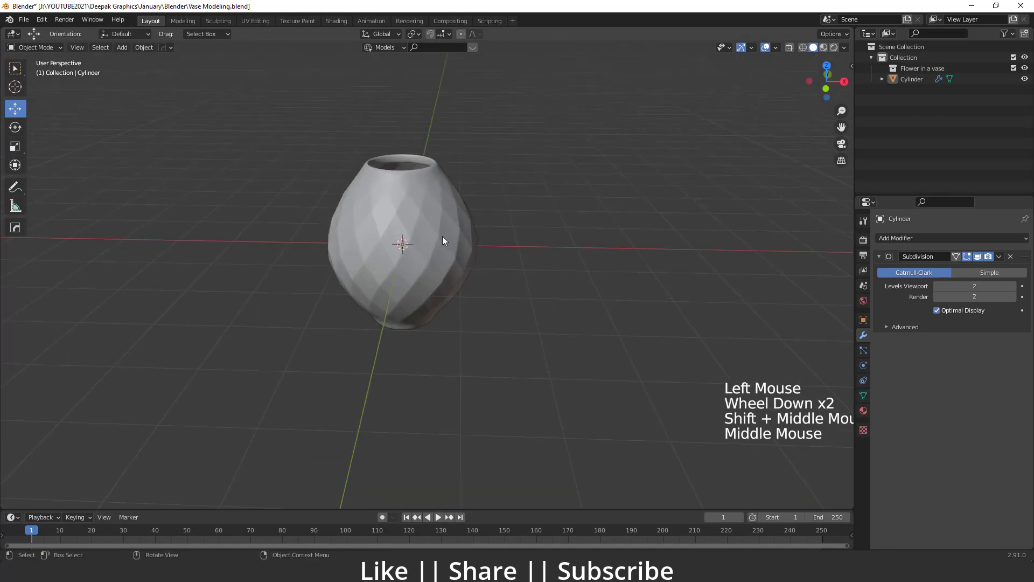
{"action": "scroll", "coordinate": [442, 235], "scroll_direction": "up", "scroll_amount": 3}
{"action": "middle_click_drag", "start_coordinate": [442, 236], "coordinate": [389, 233], "text": "shift"}
{"action": "scroll", "coordinate": [425, 230], "scroll_direction": "down", "scroll_amount": 2}
{"action": "scroll", "coordinate": [364, 223], "scroll_direction": "up", "scroll_amount": 2}
{"action": "scroll", "coordinate": [365, 223], "scroll_direction": "up", "scroll_amount": 1}
{"action": "scroll", "coordinate": [389, 234], "scroll_direction": "down", "scroll_amount": 1}
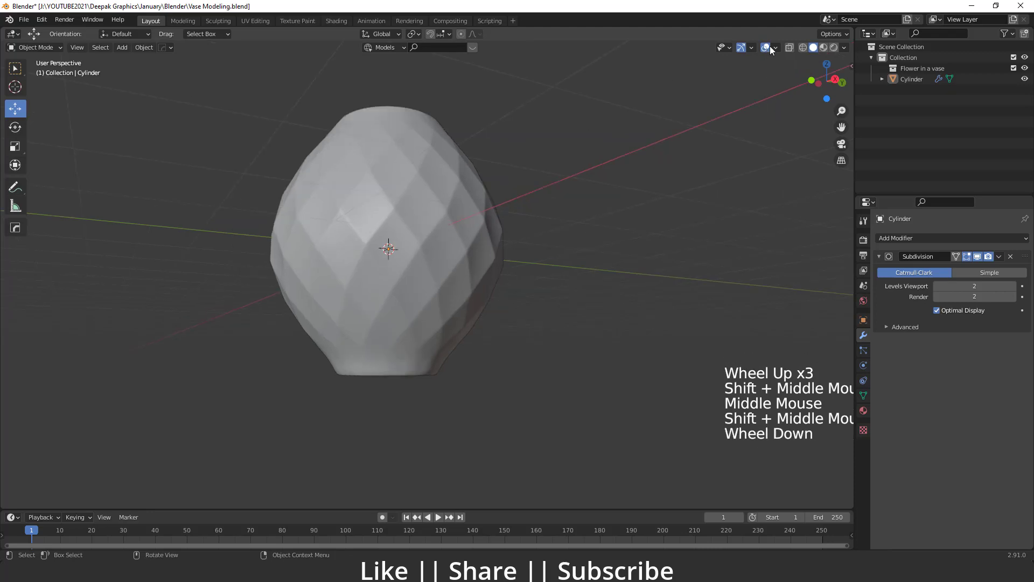
Step: Turn on the wireframe overlay and examine the vase's mesh topology at the rim, sides and base
{"action": "left_click", "coordinate": [775, 47]}
{"action": "left_click", "coordinate": [710, 230]}
{"action": "middle_click_drag", "start_coordinate": [494, 230], "coordinate": [465, 237]}
{"action": "left_click", "coordinate": [584, 177]}
{"action": "middle_click_drag", "start_coordinate": [464, 149], "coordinate": [351, 190]}
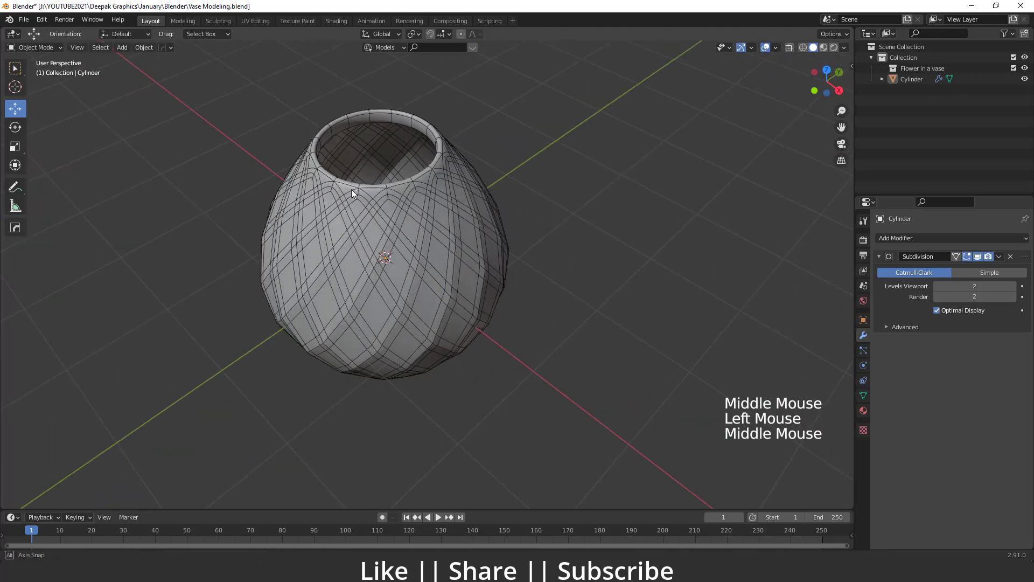
{"action": "scroll", "coordinate": [373, 199], "scroll_direction": "up", "scroll_amount": 4}
{"action": "scroll", "coordinate": [466, 292], "scroll_direction": "down", "scroll_amount": 3}
{"action": "middle_click_drag", "start_coordinate": [466, 292], "coordinate": [387, 206]}
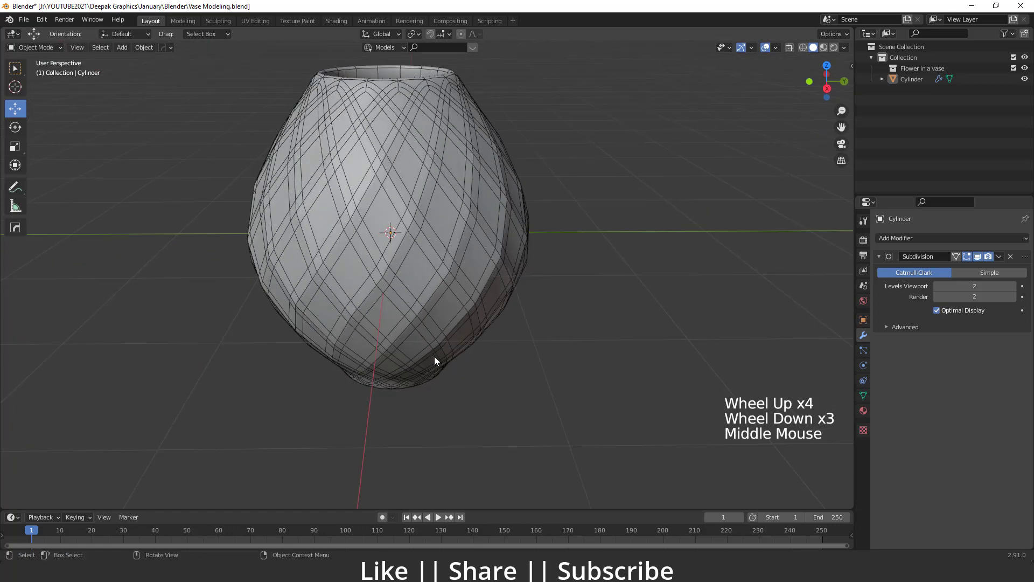
{"action": "middle_click_drag", "start_coordinate": [434, 357], "coordinate": [325, 210]}
Step: Switch to the front orthographic view and turn off the wireframe overlay
{"action": "key", "text": "grave"}
{"action": "left_click", "coordinate": [267, 166]}
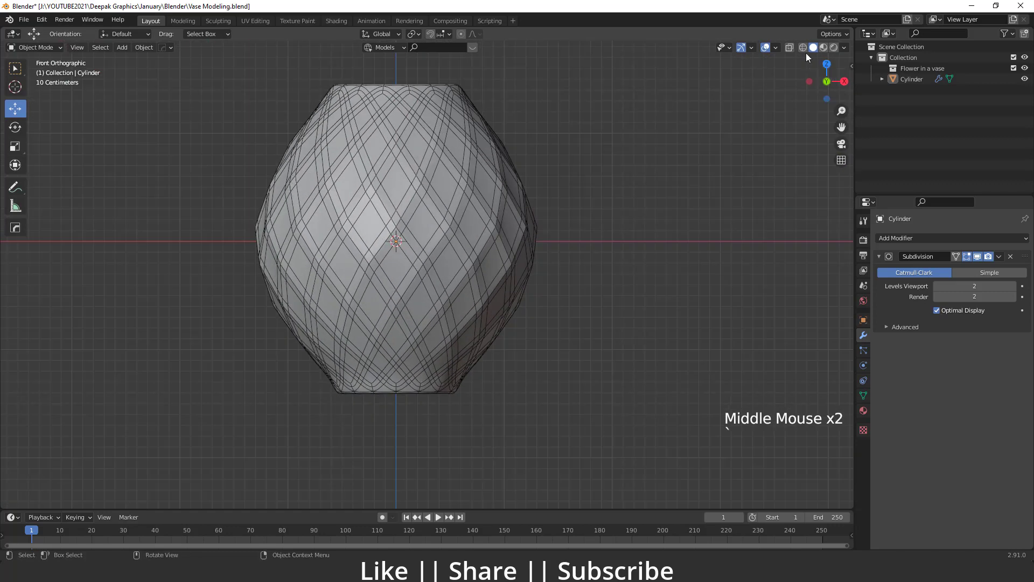
{"action": "left_click", "coordinate": [775, 47]}
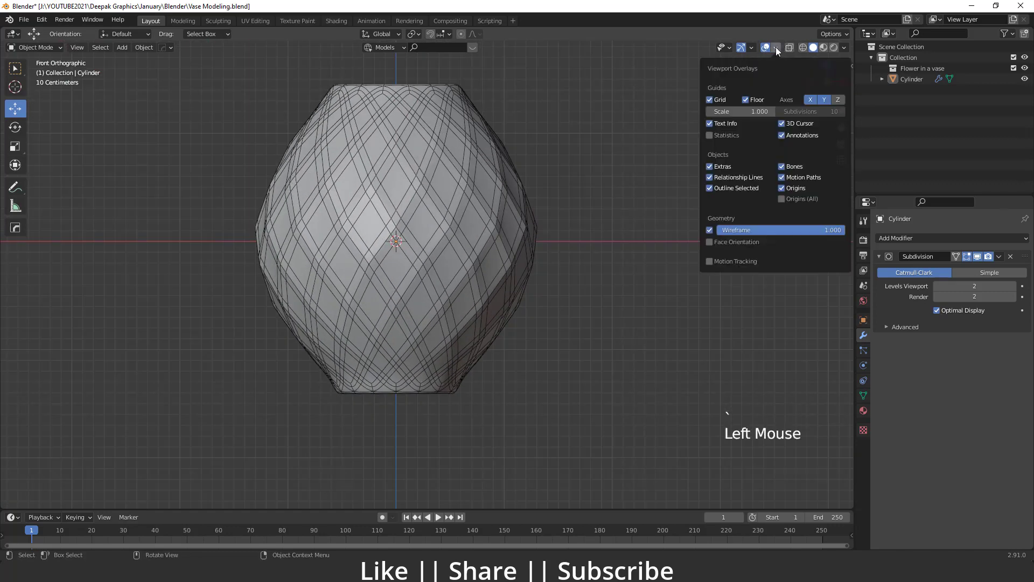
{"action": "left_click", "coordinate": [709, 230]}
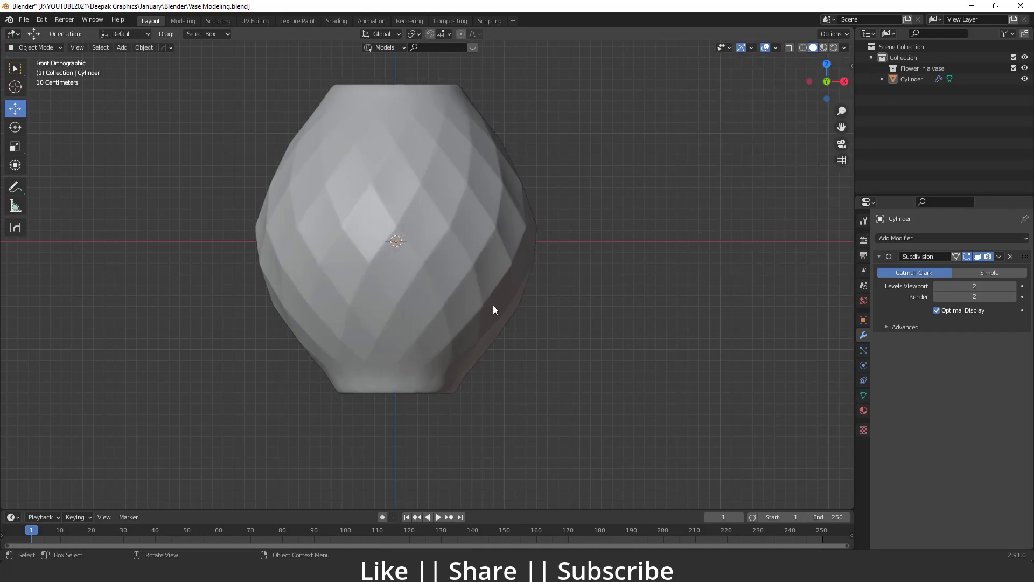
{"action": "scroll", "coordinate": [493, 305], "scroll_direction": "down", "scroll_amount": 4}
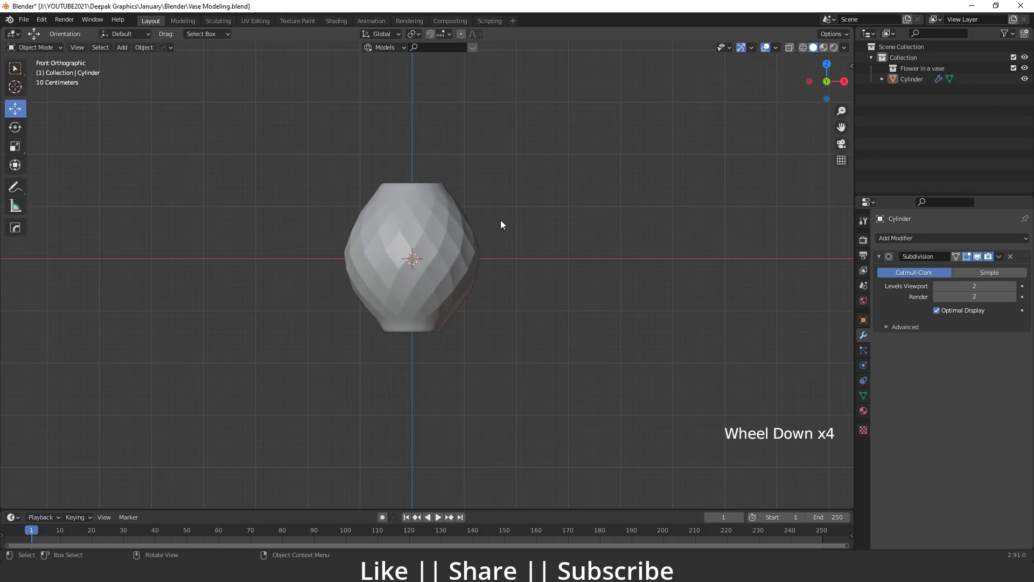
{"action": "scroll", "coordinate": [477, 243], "scroll_direction": "down", "scroll_amount": 3}
{"action": "middle_click_drag", "start_coordinate": [477, 248], "coordinate": [488, 289]}
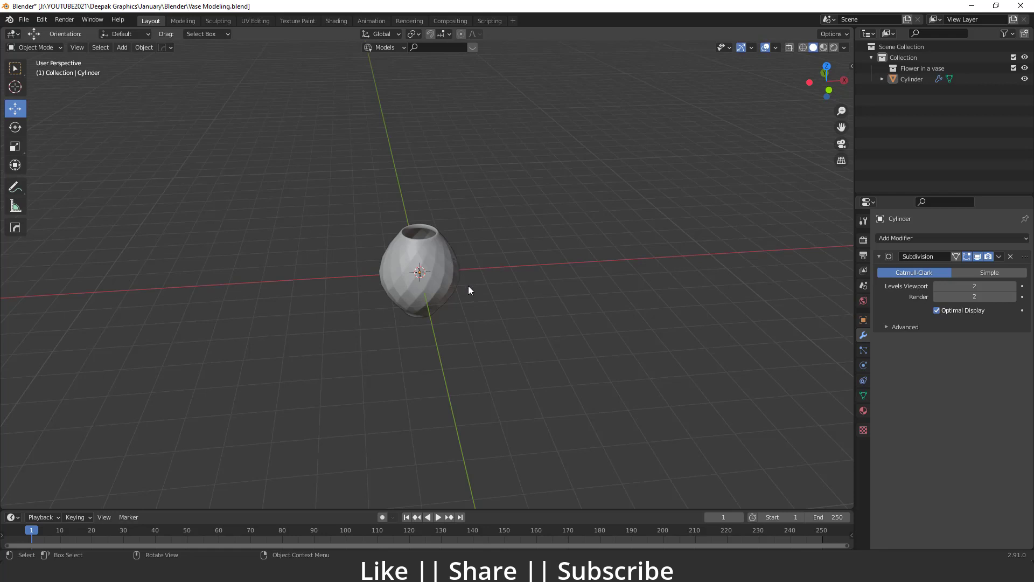
{"action": "scroll", "coordinate": [468, 290], "scroll_direction": "up", "scroll_amount": 3}
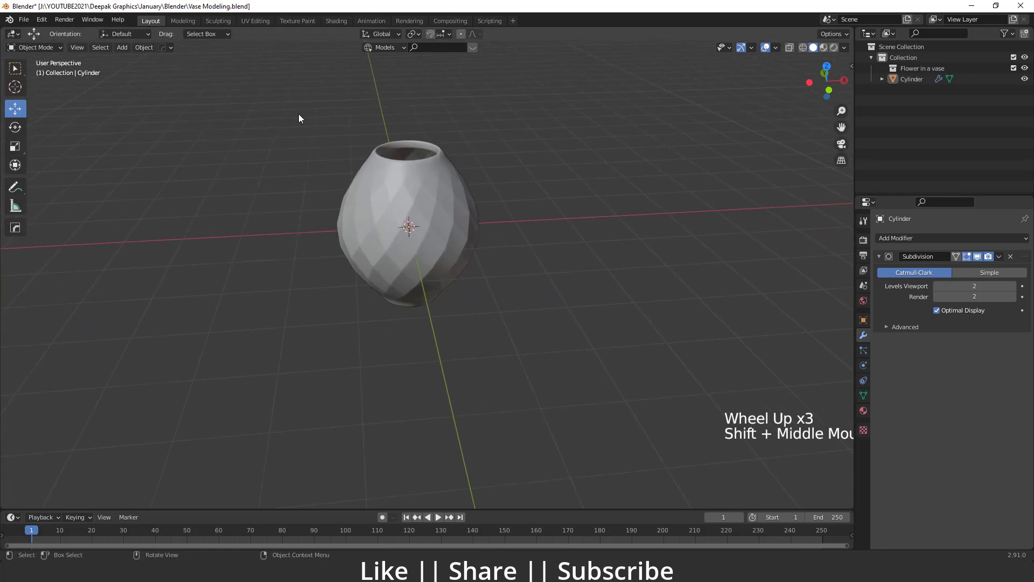
{"action": "scroll", "coordinate": [356, 292], "scroll_direction": "down", "scroll_amount": 2}
{"action": "middle_click_drag", "start_coordinate": [357, 291], "coordinate": [399, 346], "text": "shift"}
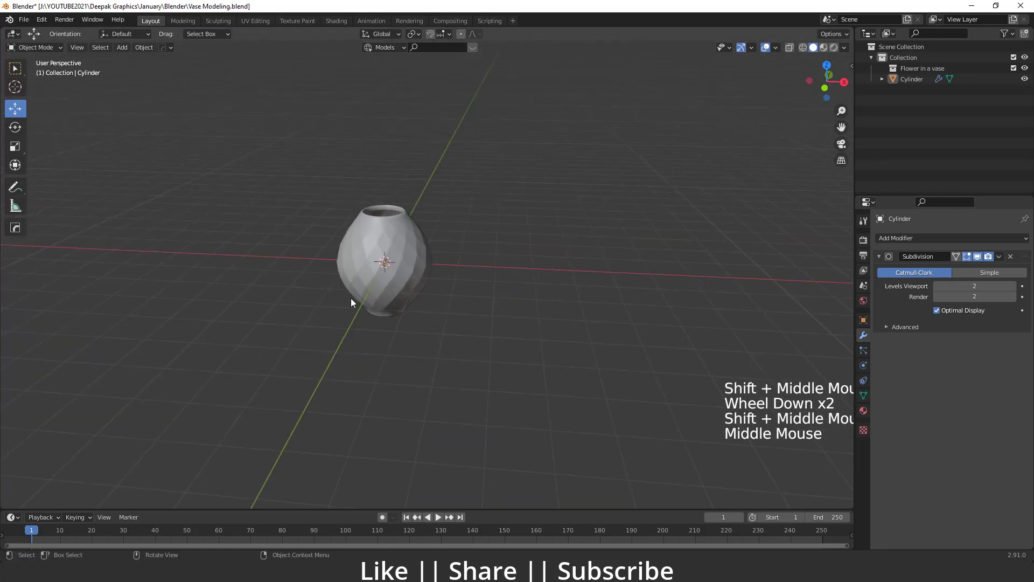